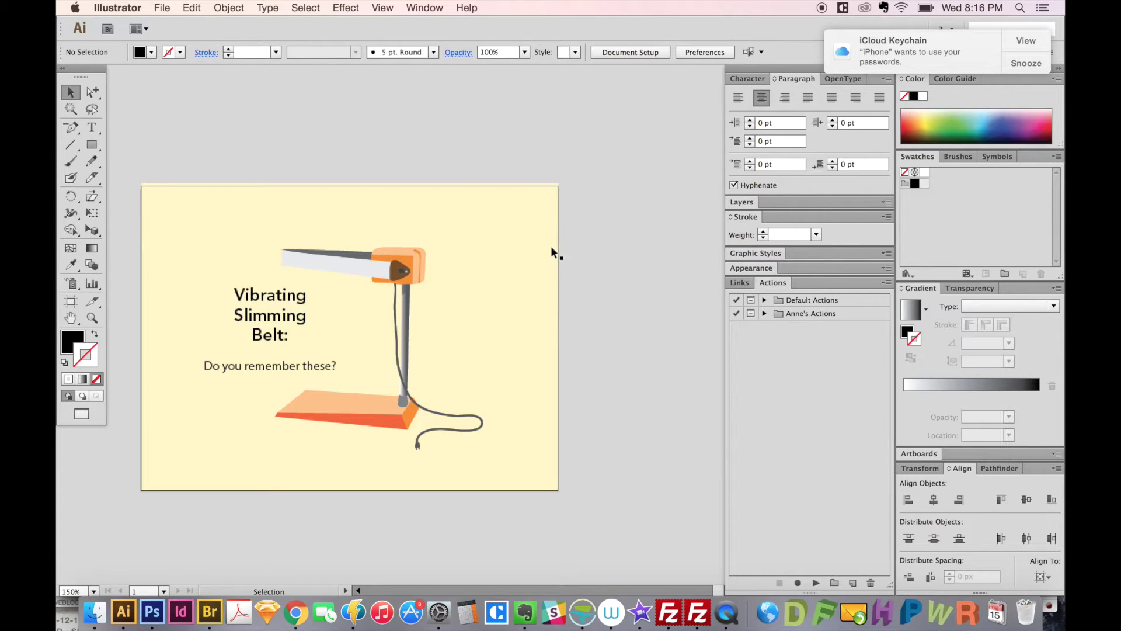
- Change the cream background rectangle to a black fill with no stroke, then deselect it
{"action": "left_click", "coordinate": [543, 199]}
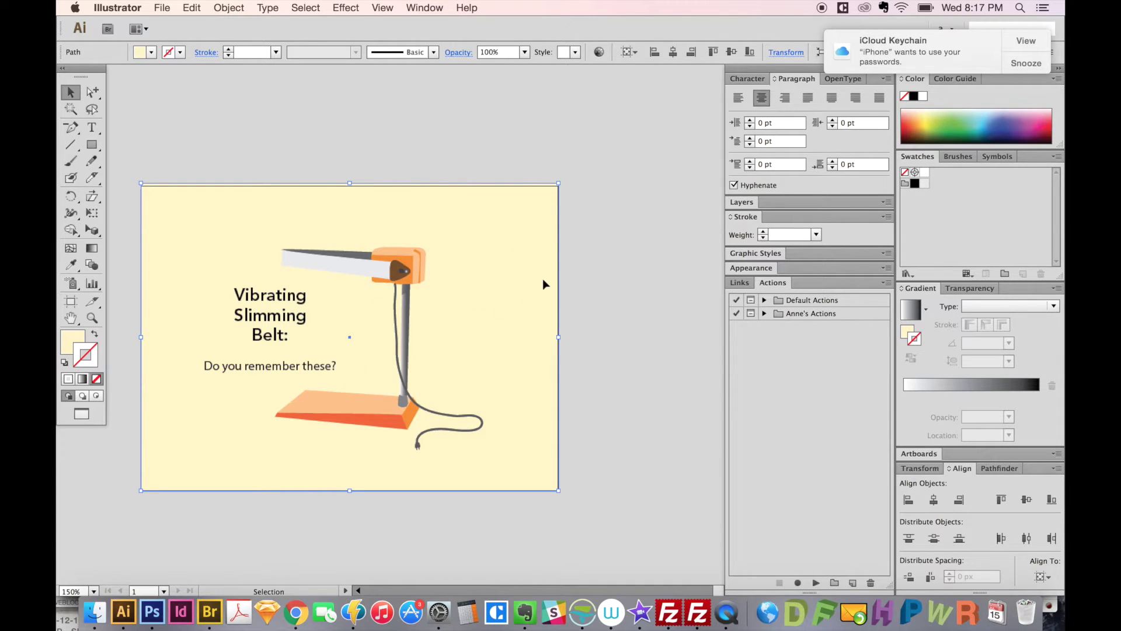
{"action": "key", "text": "d"}
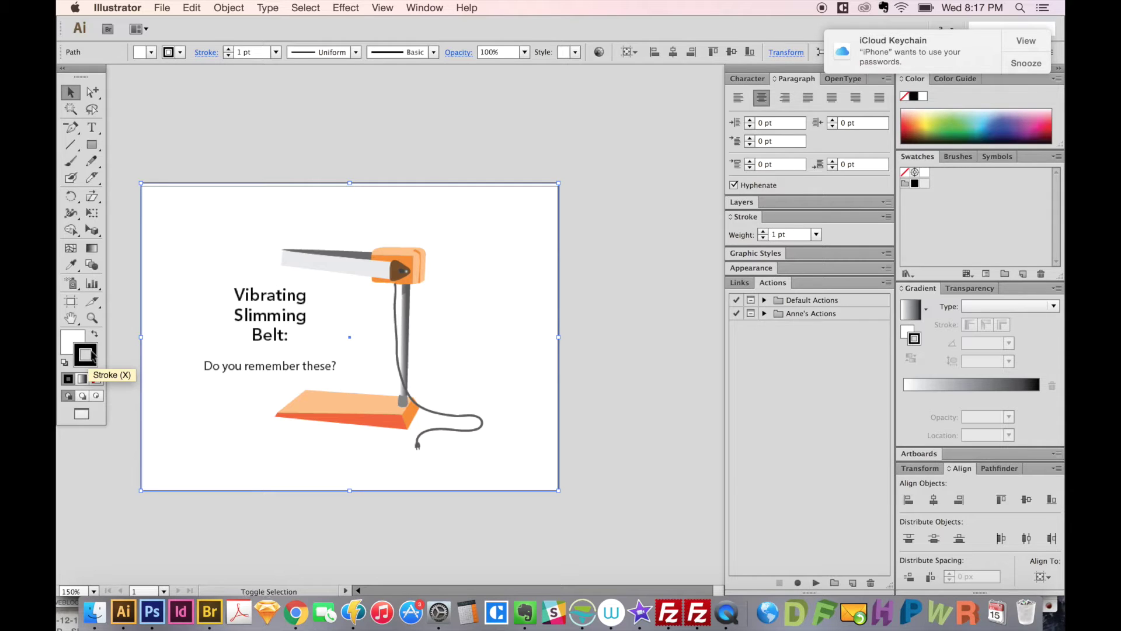
{"action": "key", "text": "shift+x"}
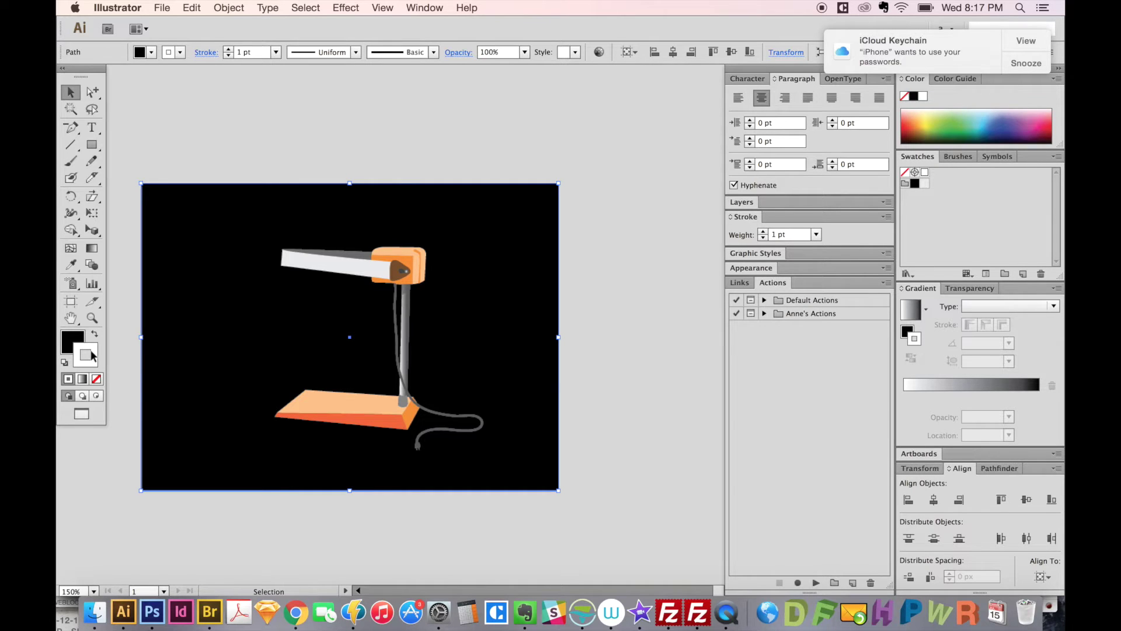
{"action": "key", "text": "slash"}
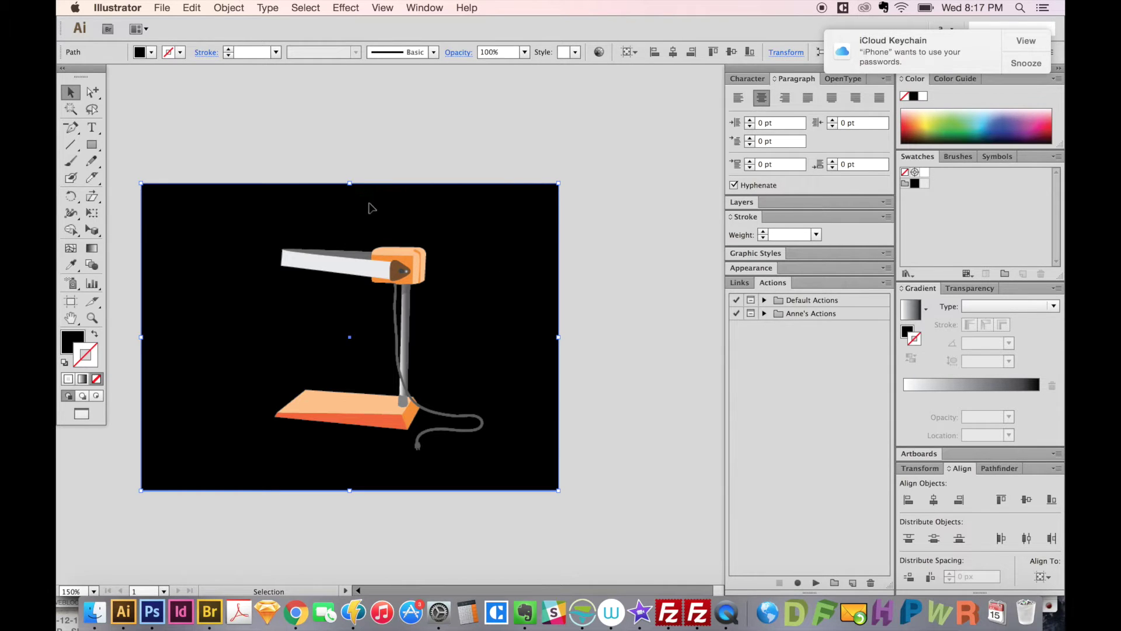
{"action": "key", "text": "super+shift+a"}
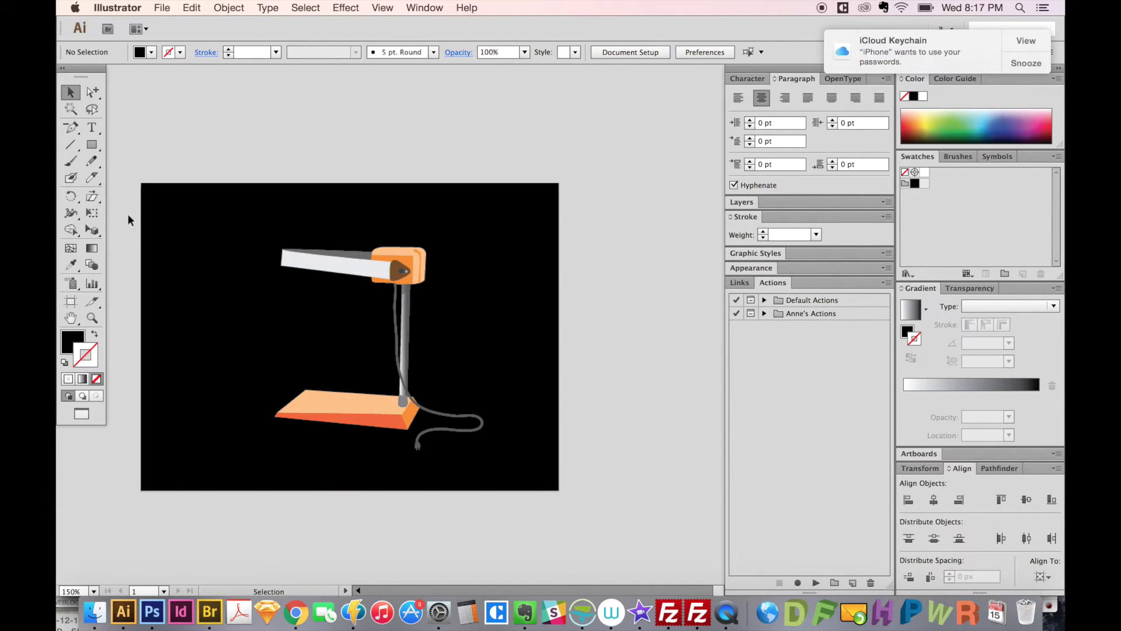
- Make the 'Vibrating Slimming Belt:' and 'Do you remember these?' text white with no stroke
{"action": "left_click_drag", "start_coordinate": [123, 213], "coordinate": [276, 395]}
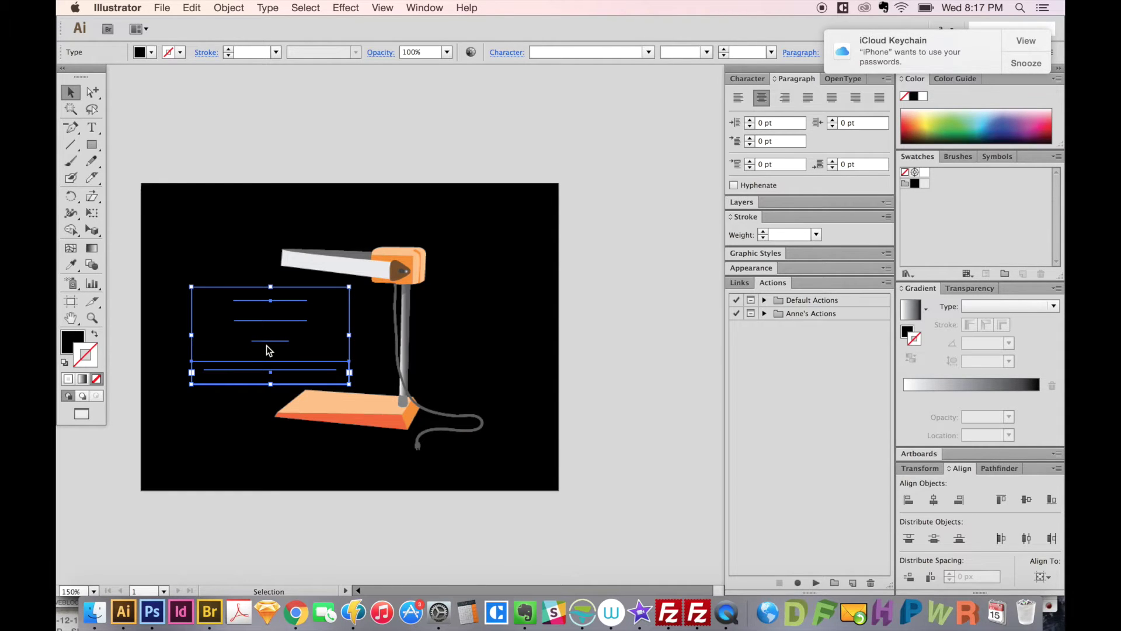
{"action": "key", "text": "d"}
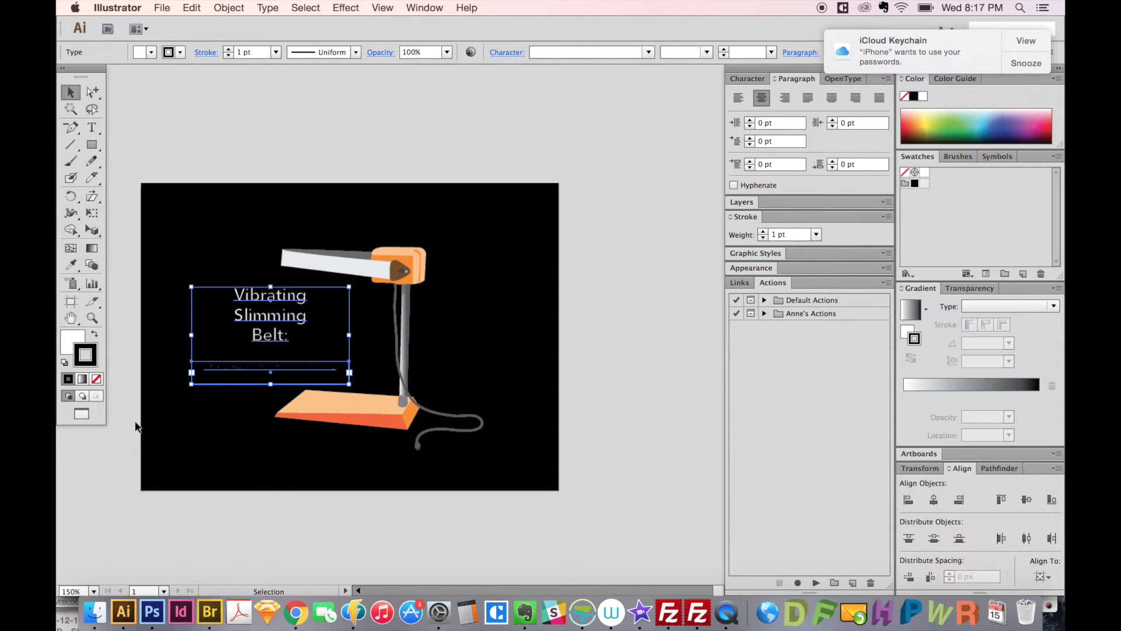
{"action": "key", "text": "slash"}
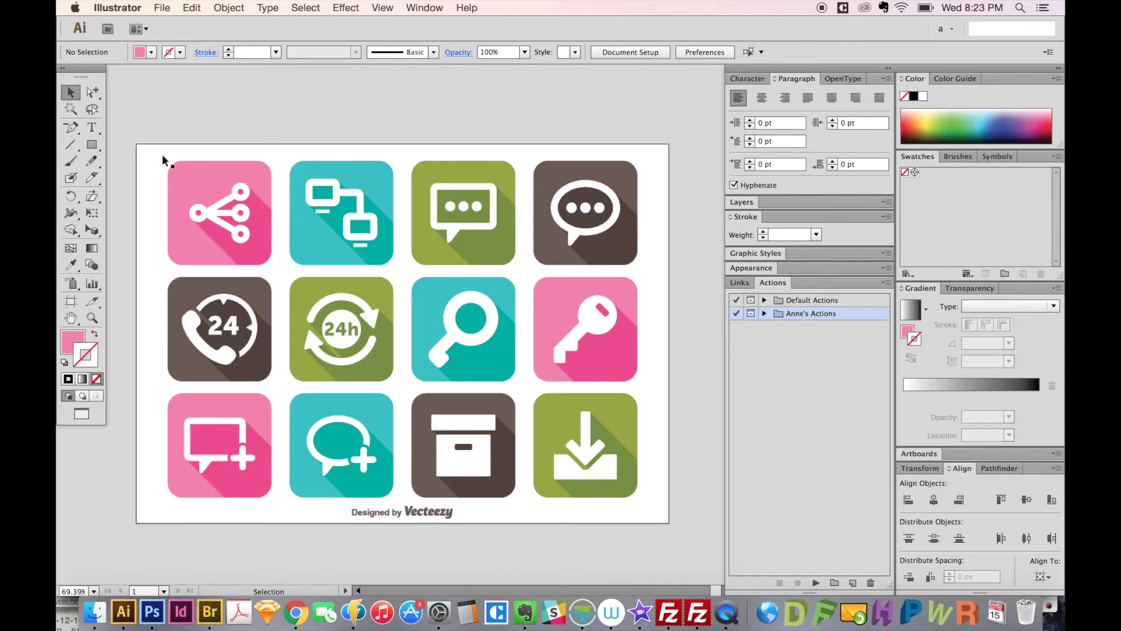
{"action": "left_click_drag", "start_coordinate": [226, 246], "coordinate": [367, 124]}
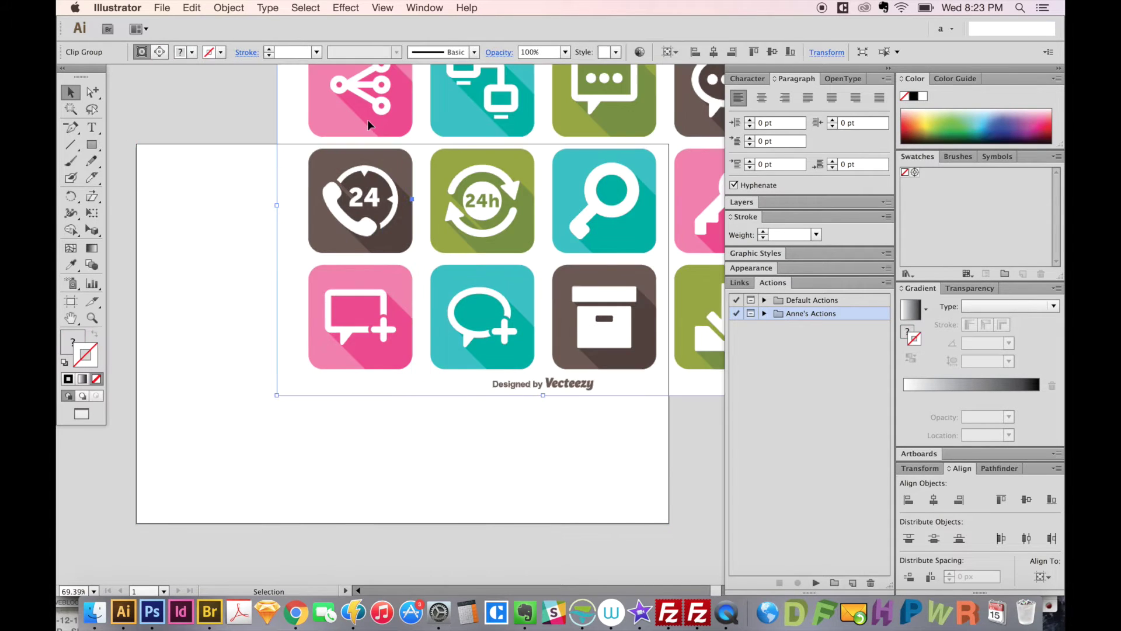
{"action": "key", "text": "super+alt"}
{"action": "key", "text": "super+z"}
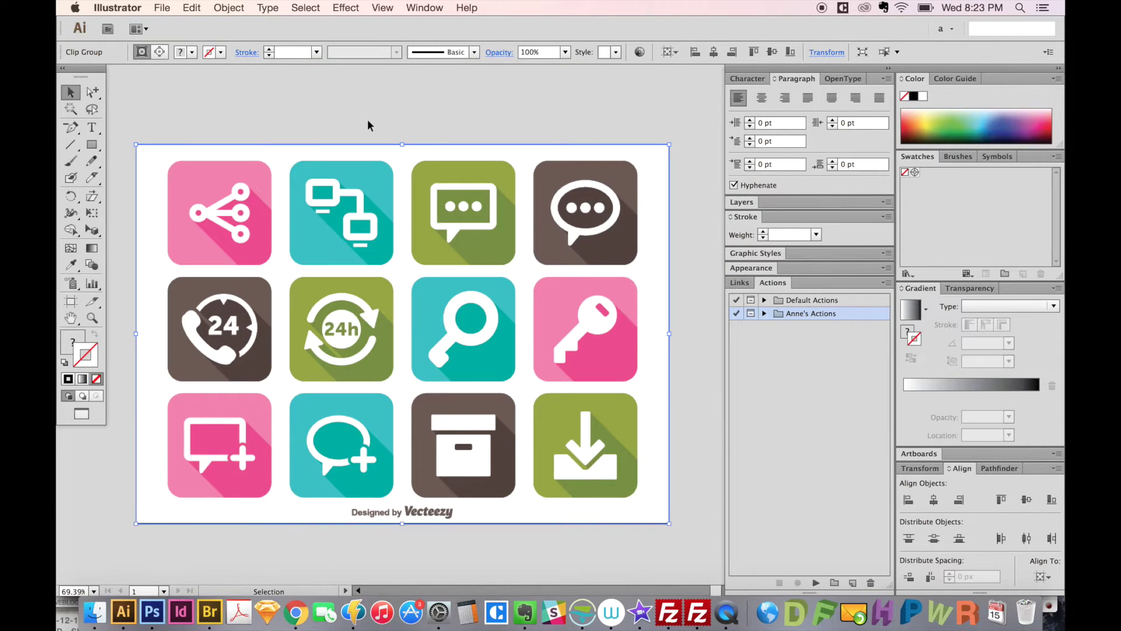
{"action": "left_click", "coordinate": [368, 121]}
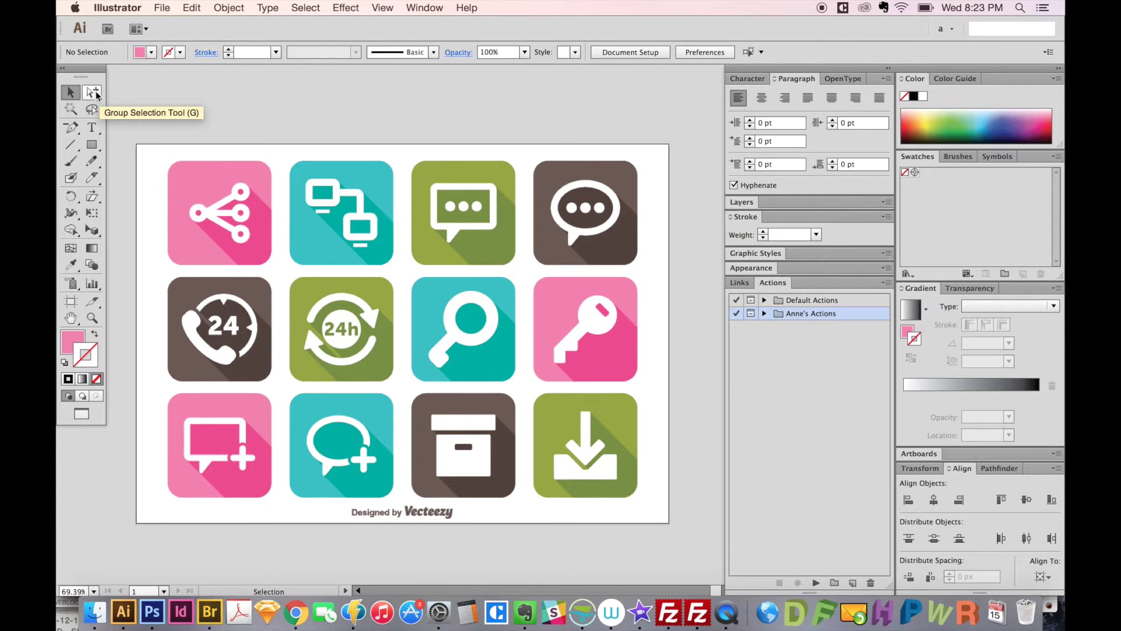
- Check the Group Selection shortcut G in Keyboard Shortcuts, then switch to Group Selection
{"action": "left_click", "coordinate": [195, 8]}
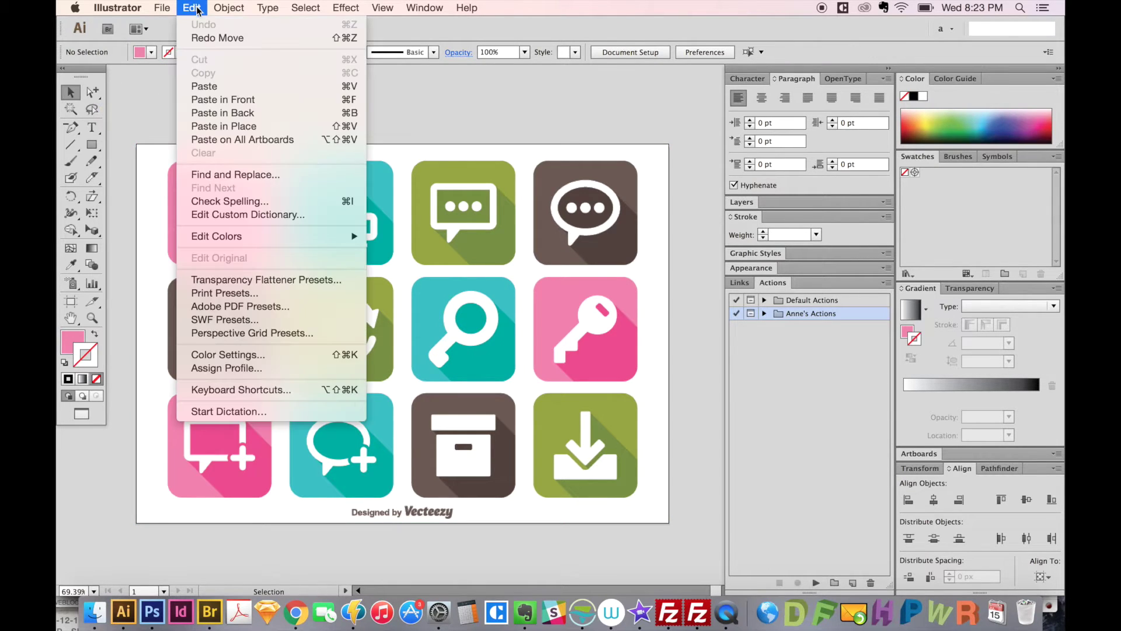
{"action": "left_click", "coordinate": [264, 390]}
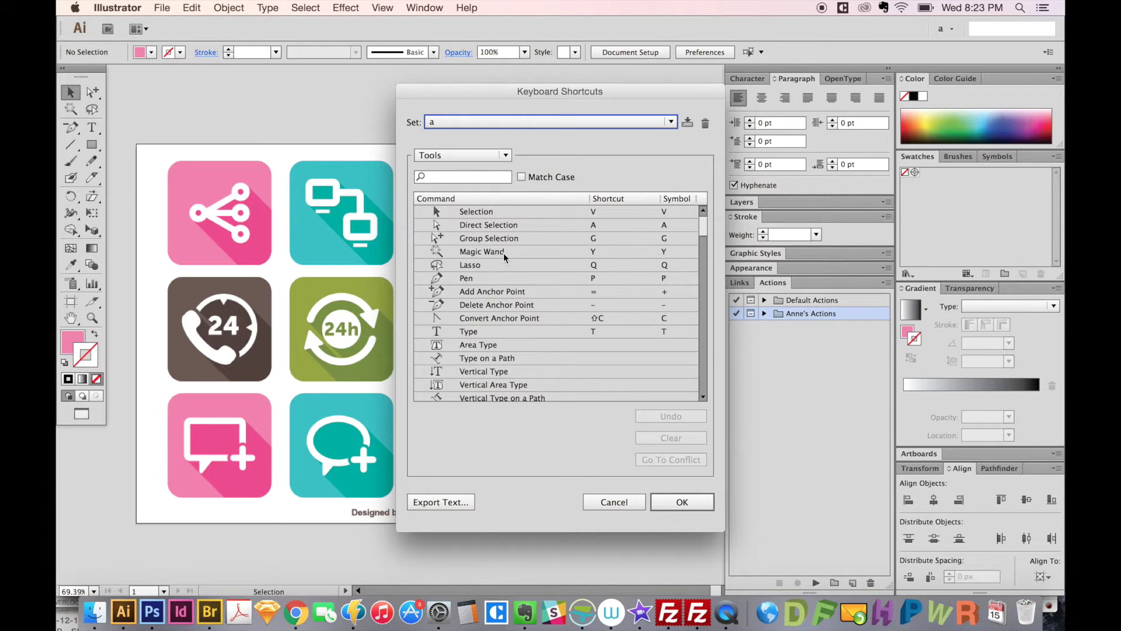
{"action": "left_click", "coordinate": [596, 239]}
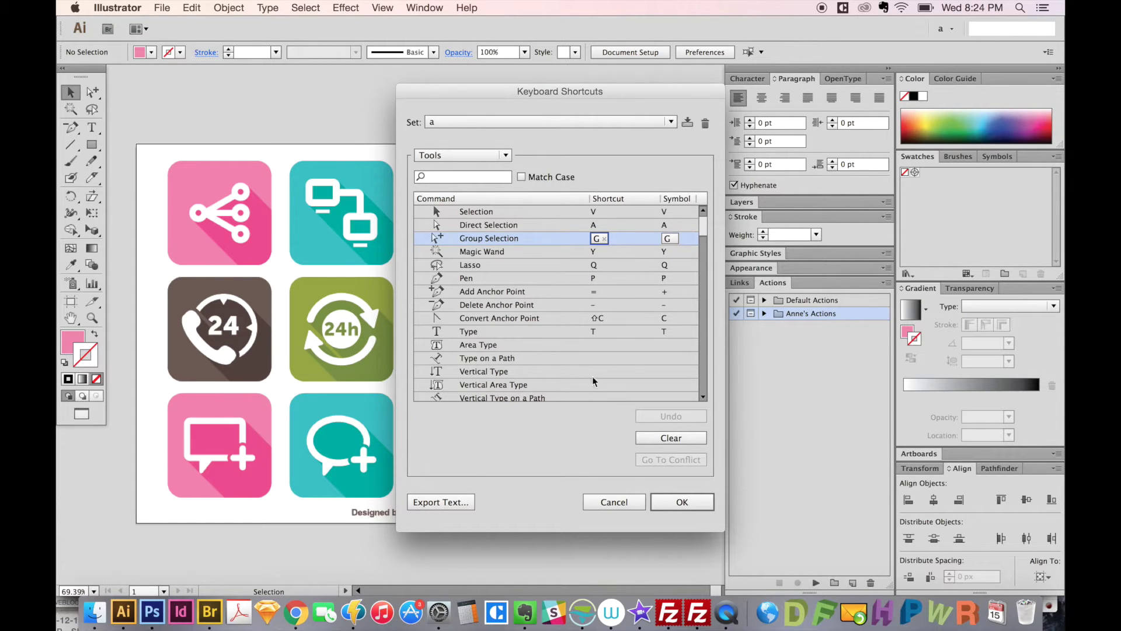
{"action": "double_click", "coordinate": [597, 240]}
{"action": "left_click", "coordinate": [678, 502]}
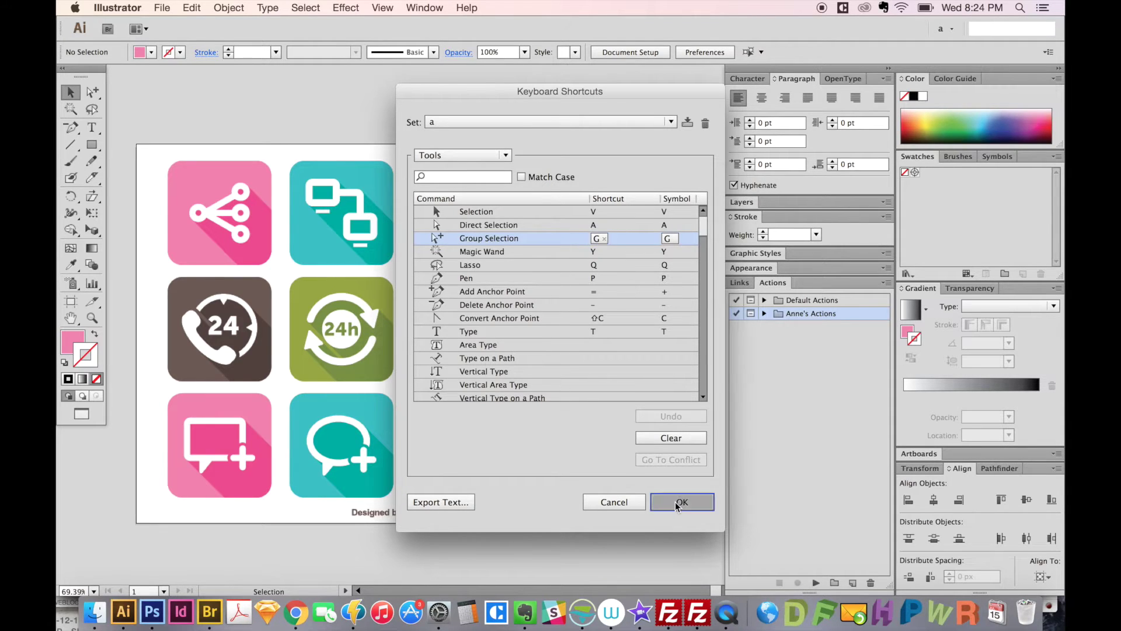
{"action": "key", "text": "g"}
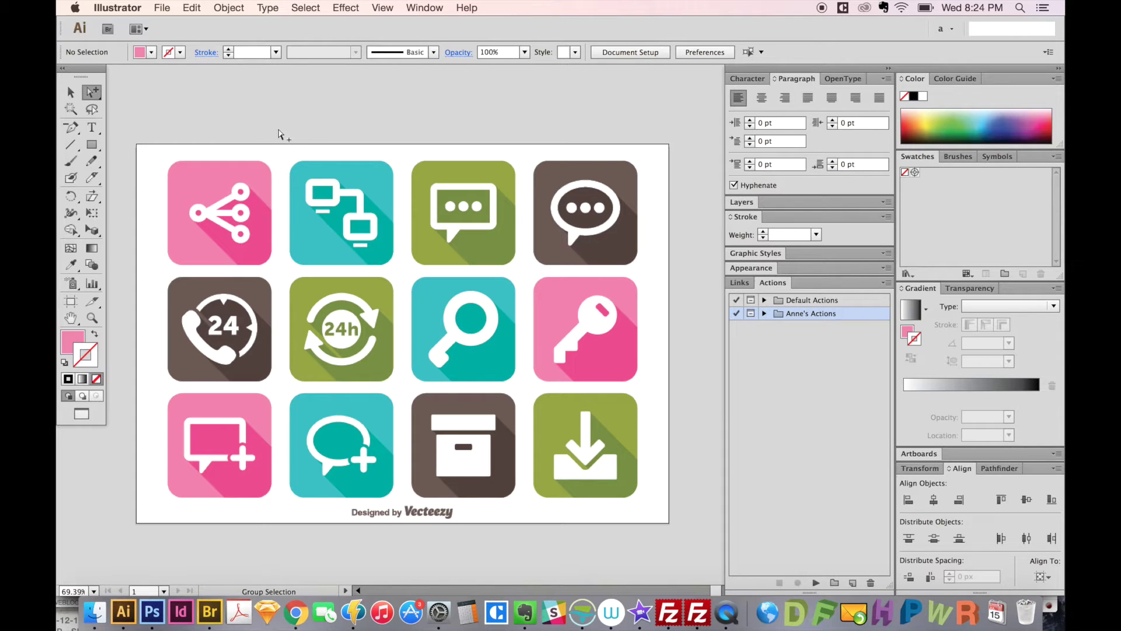
{"action": "left_click", "coordinate": [264, 160]}
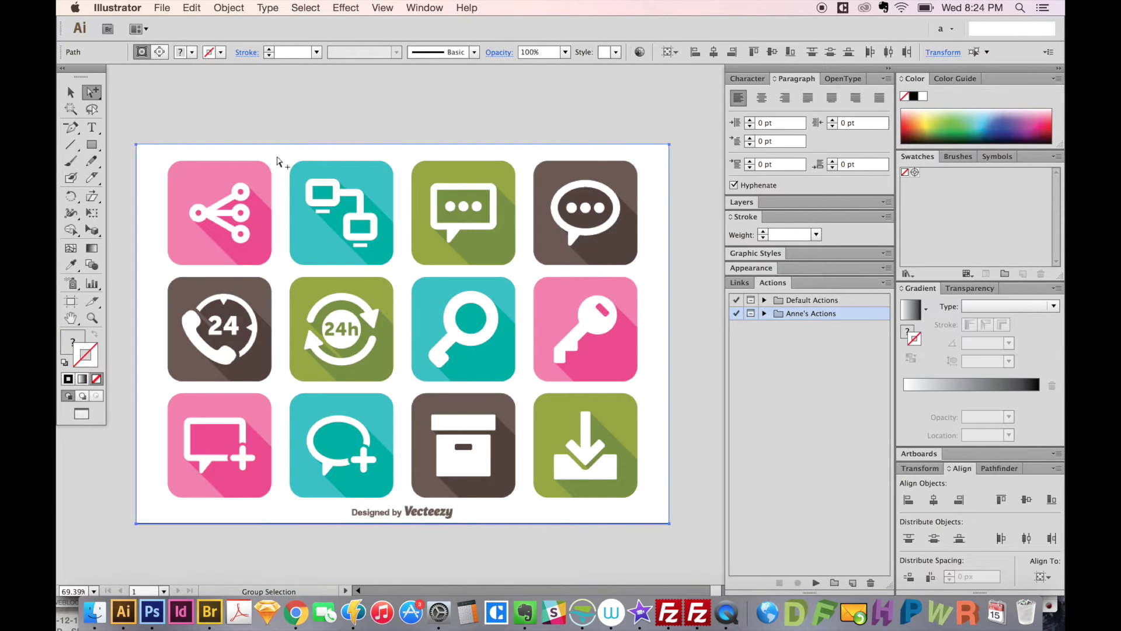
{"action": "key", "text": "super+shift+a"}
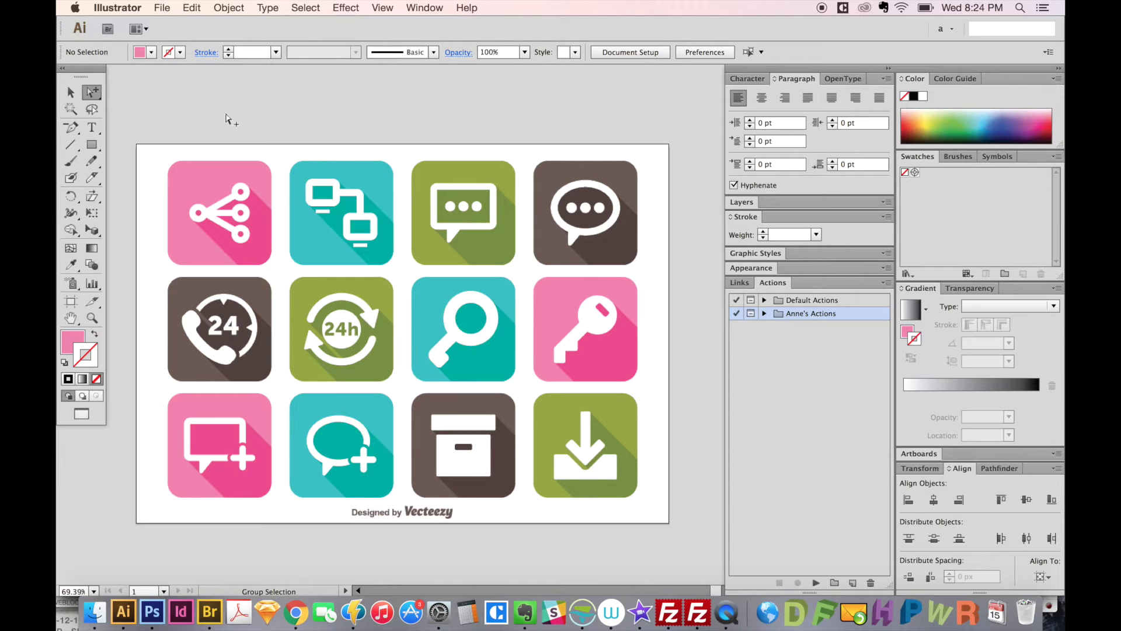
- Select the pink share icon and create a new action set named 'Tutorial'
{"action": "left_click_drag", "start_coordinate": [144, 131], "coordinate": [282, 276]}
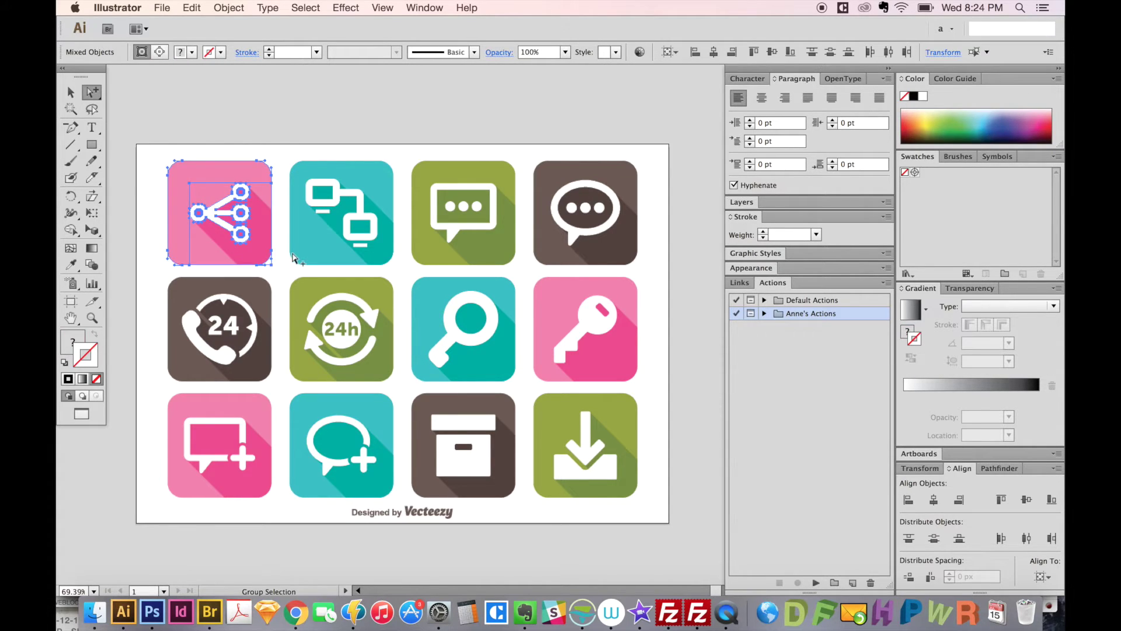
{"action": "left_click", "coordinate": [835, 584]}
{"action": "type", "text": "Tutorial"}
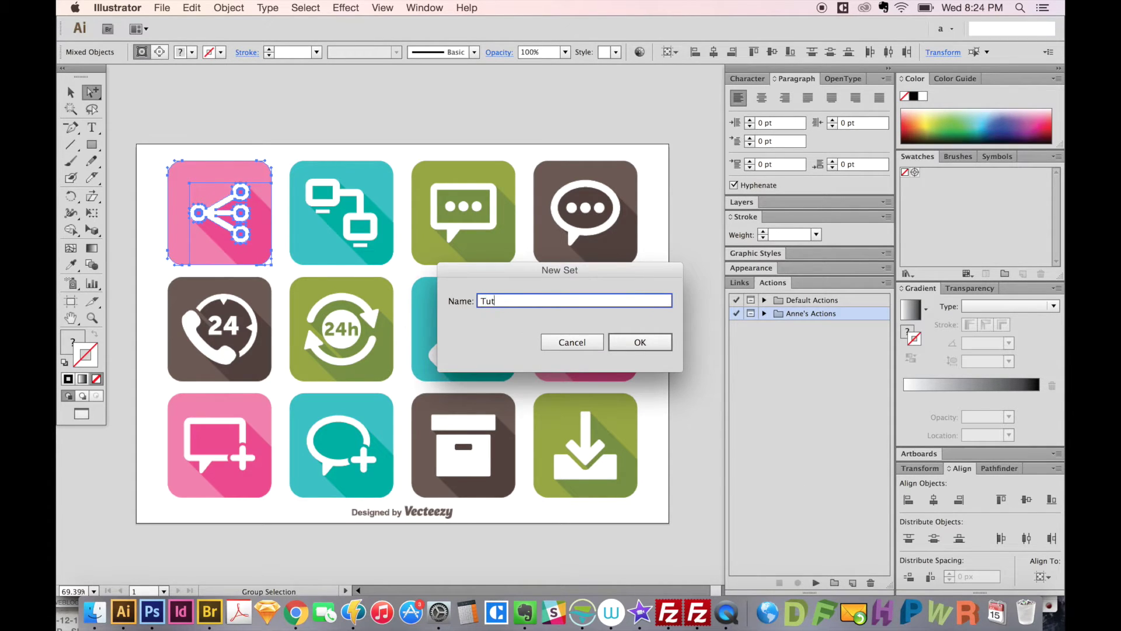
{"action": "key", "text": "Return"}
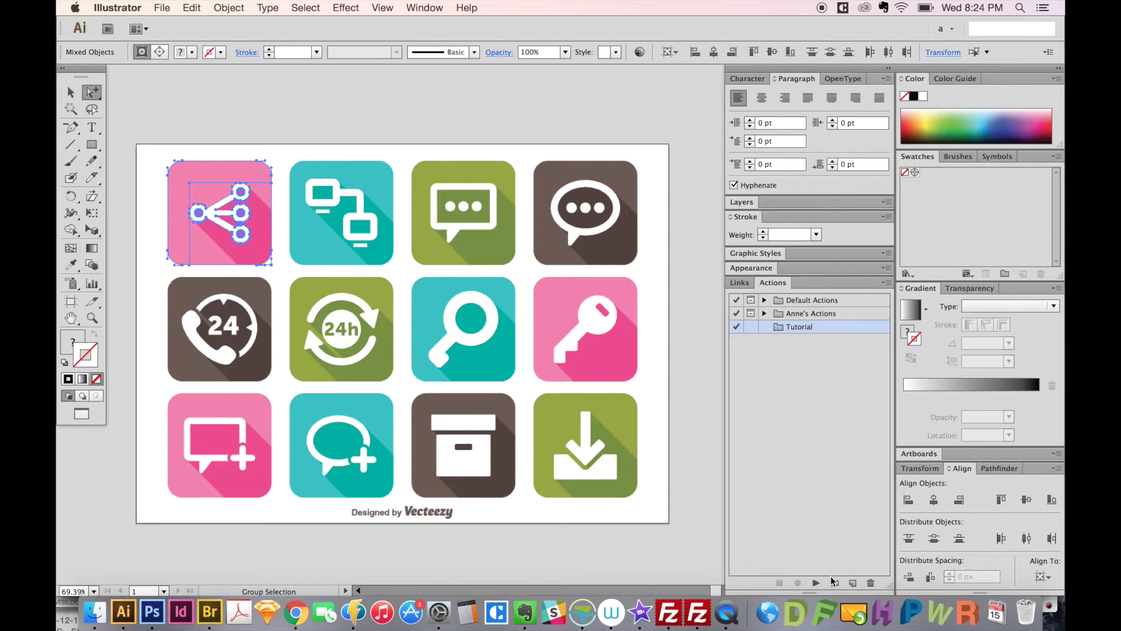
- Create the action 'Cut paste group hide' with function key F3 and start recording
{"action": "left_click", "coordinate": [853, 583]}
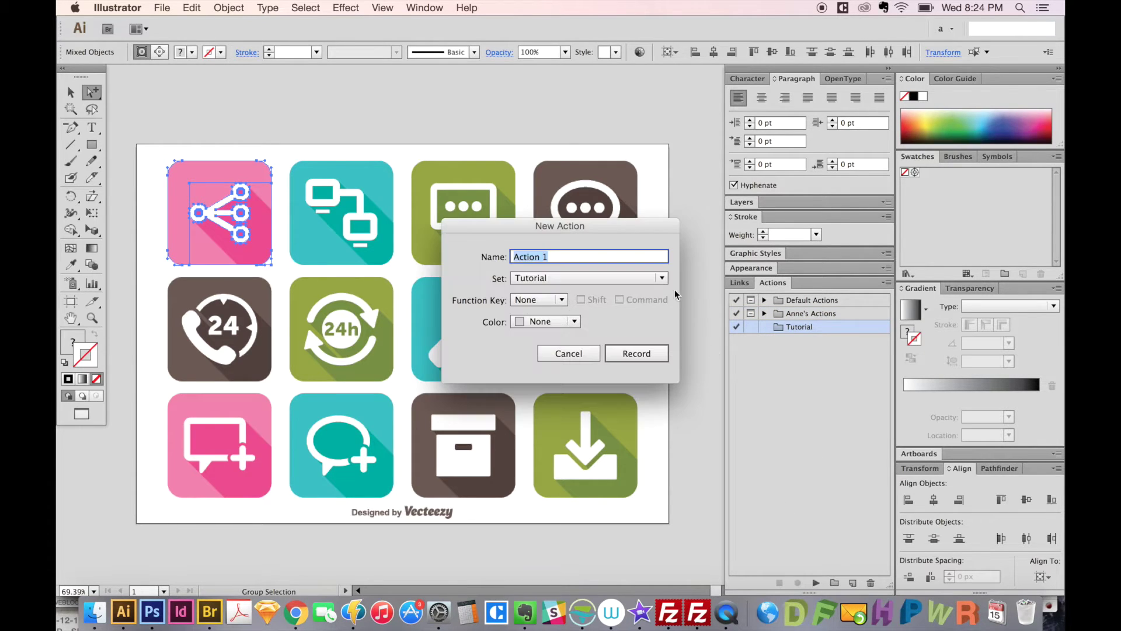
{"action": "type", "text": "Cut paste group hide"}
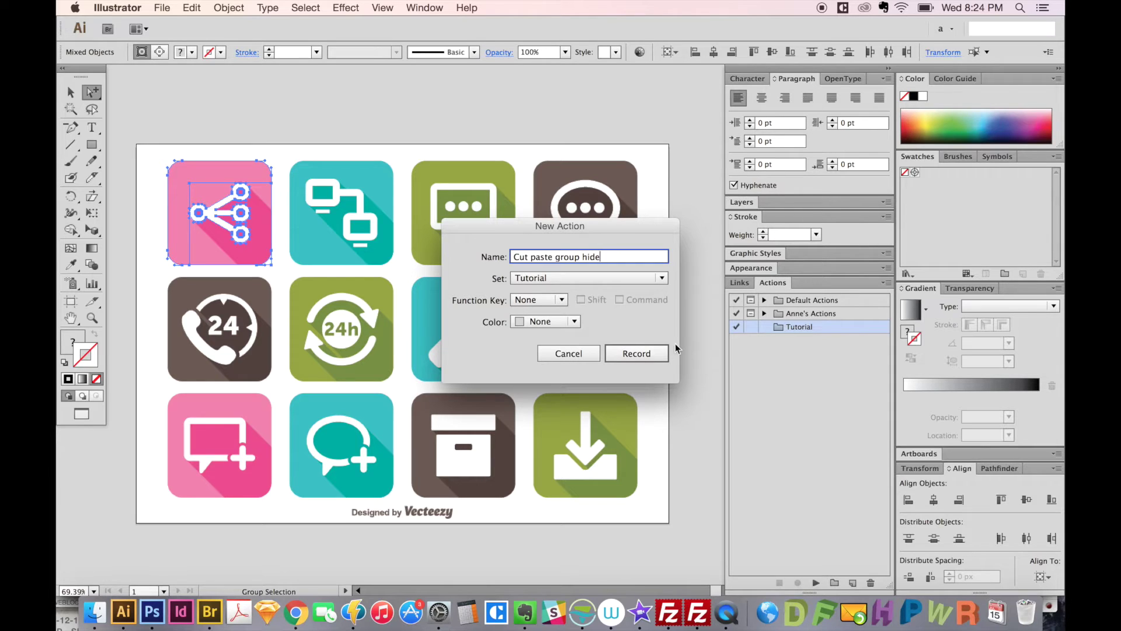
{"action": "left_click", "coordinate": [558, 299]}
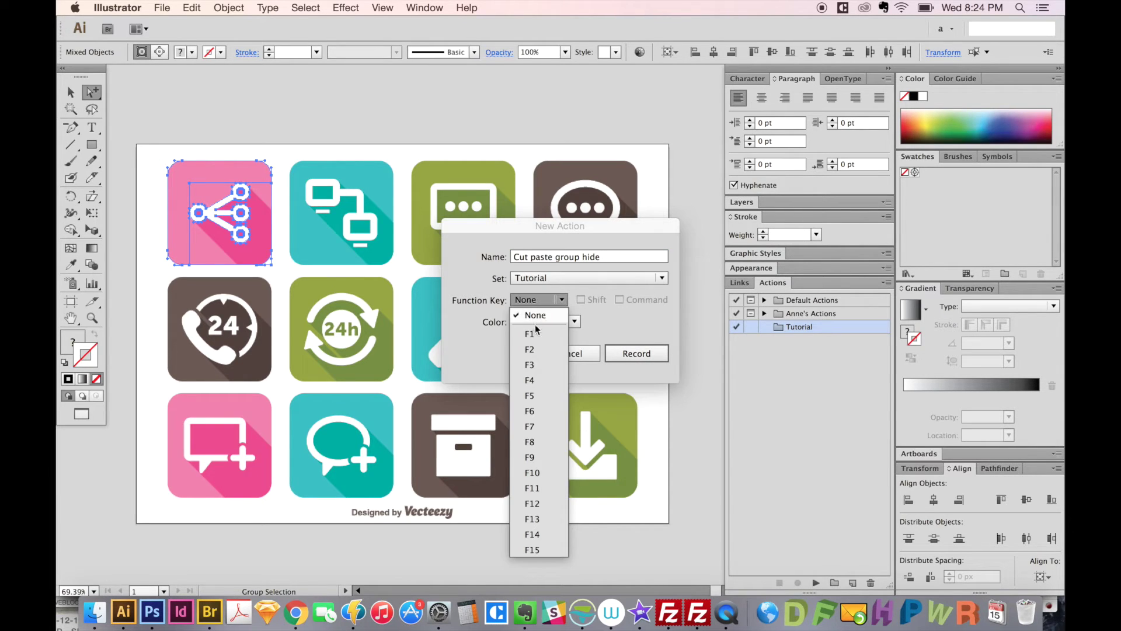
{"action": "left_click", "coordinate": [535, 366]}
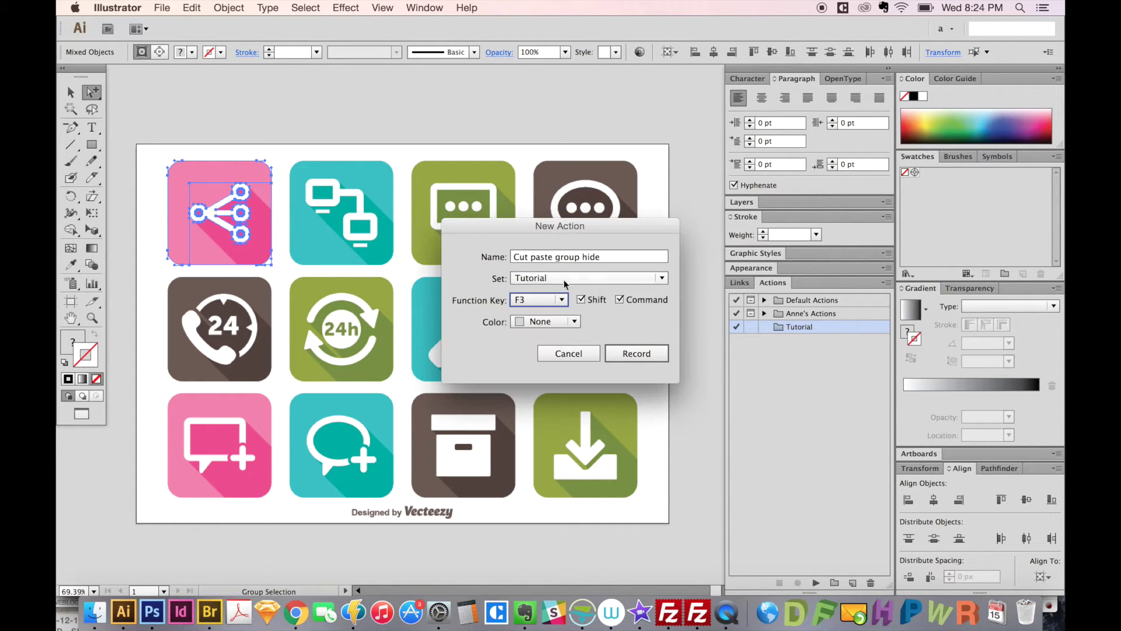
{"action": "left_click", "coordinate": [648, 354]}
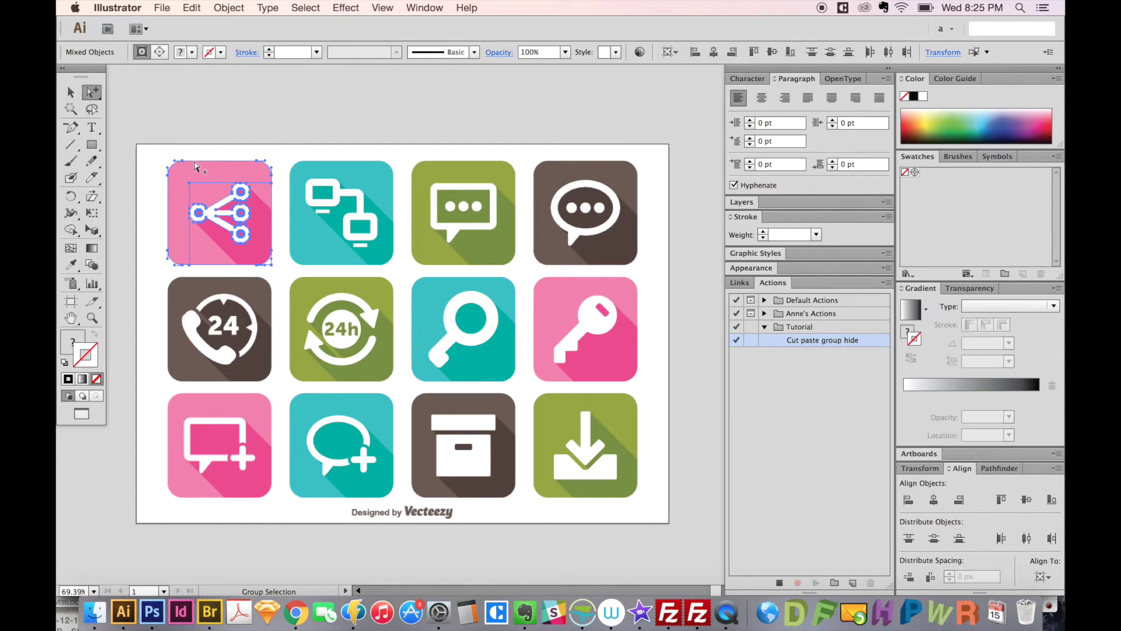
- Cut, paste in front, group and hide the pink share icon while recording
{"action": "key", "text": "super+x"}
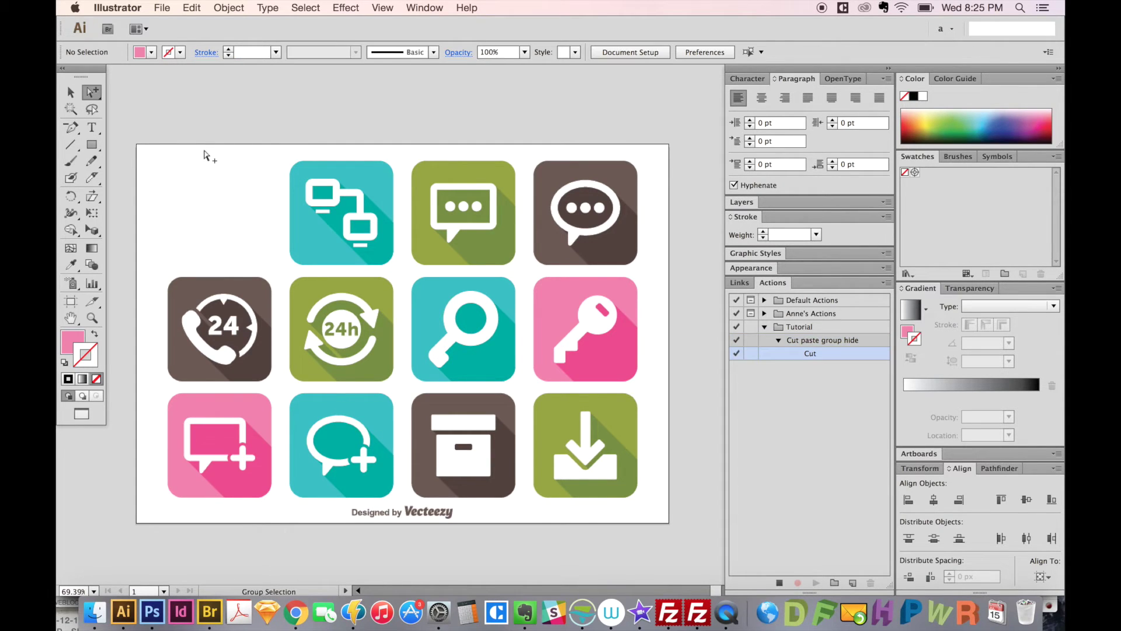
{"action": "key", "text": "super+f"}
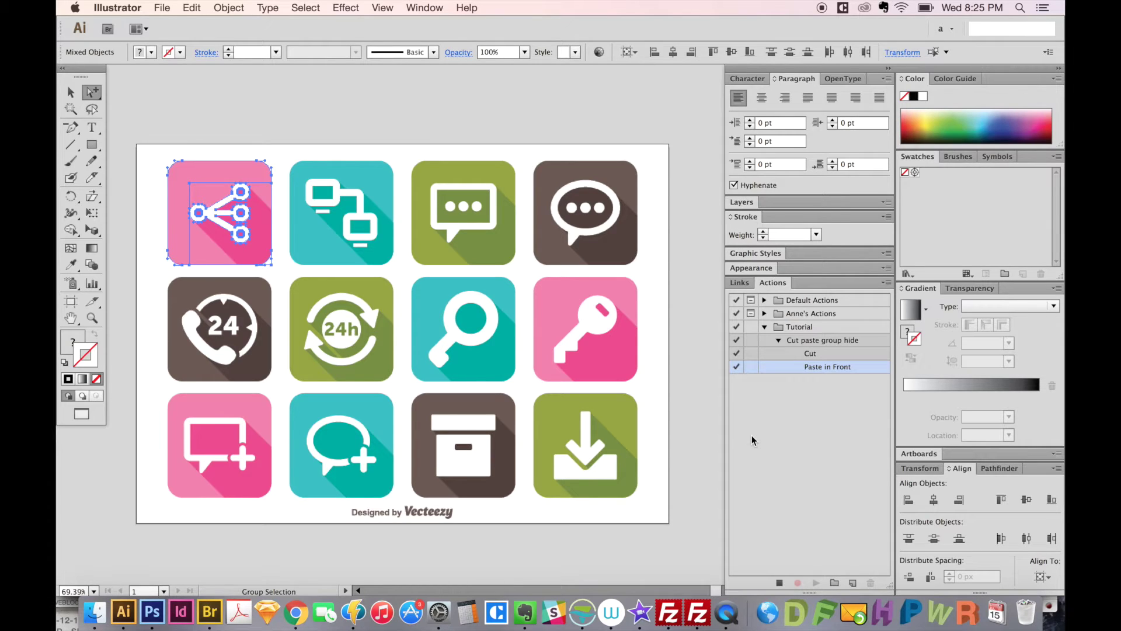
{"action": "key", "text": "super+g"}
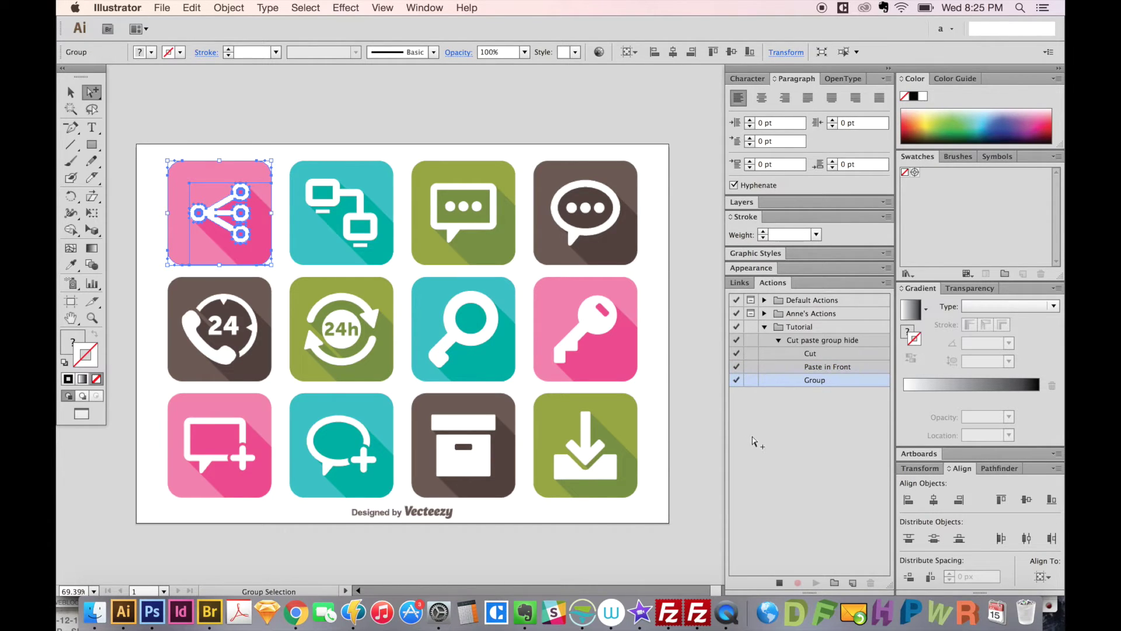
{"action": "key", "text": "super+3"}
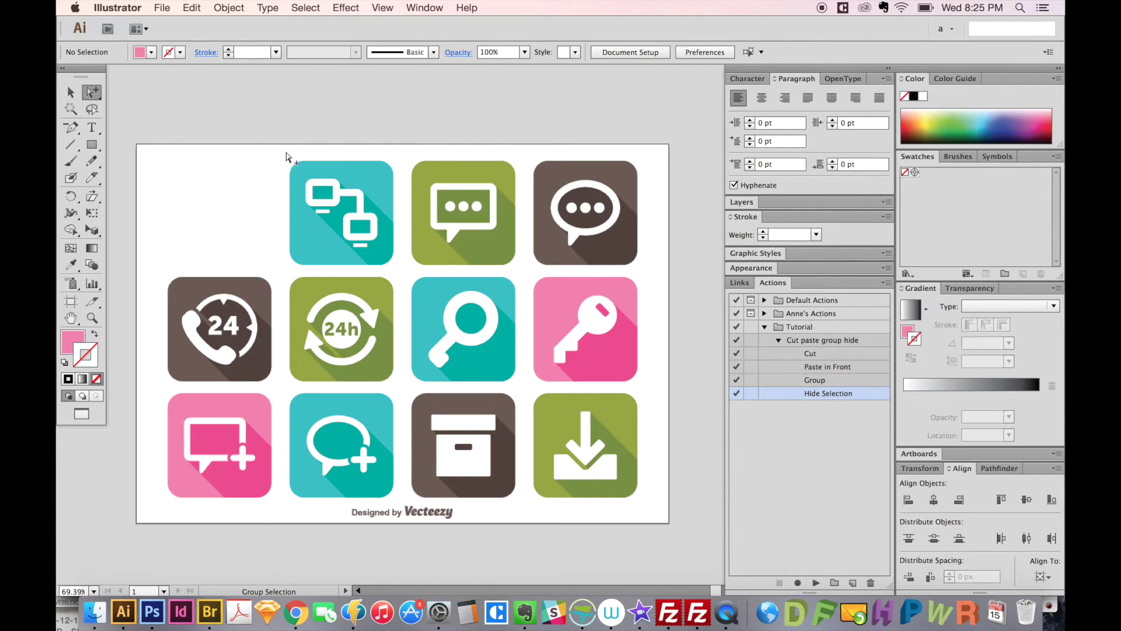
- Select the teal network icon and add a modifier key to the action's shortcut
{"action": "key", "text": "v"}
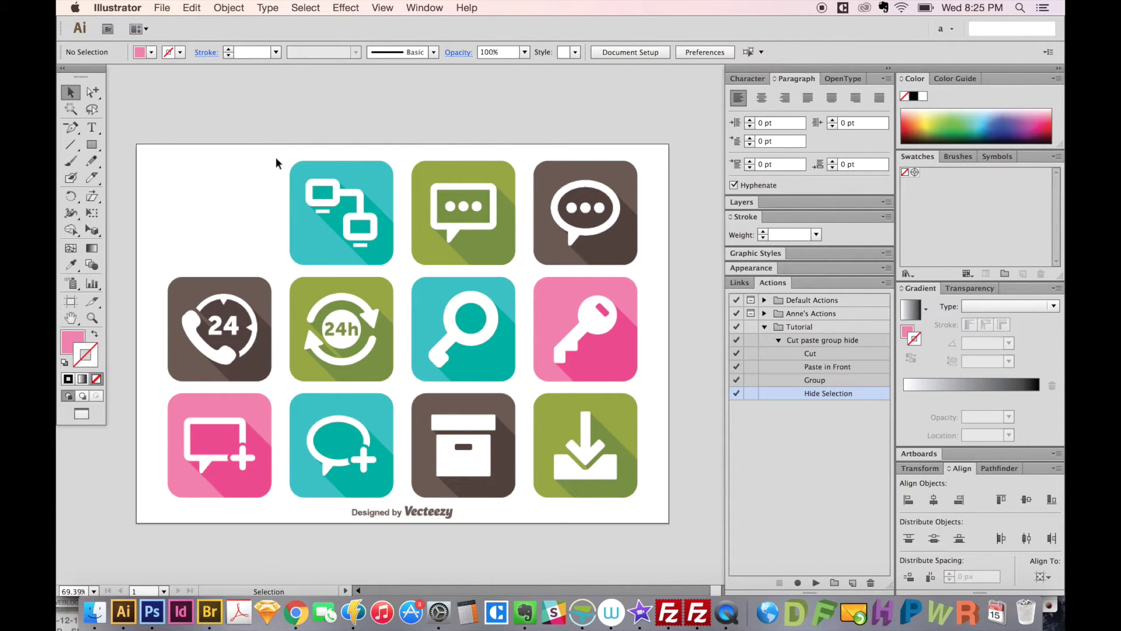
{"action": "left_click", "coordinate": [369, 240]}
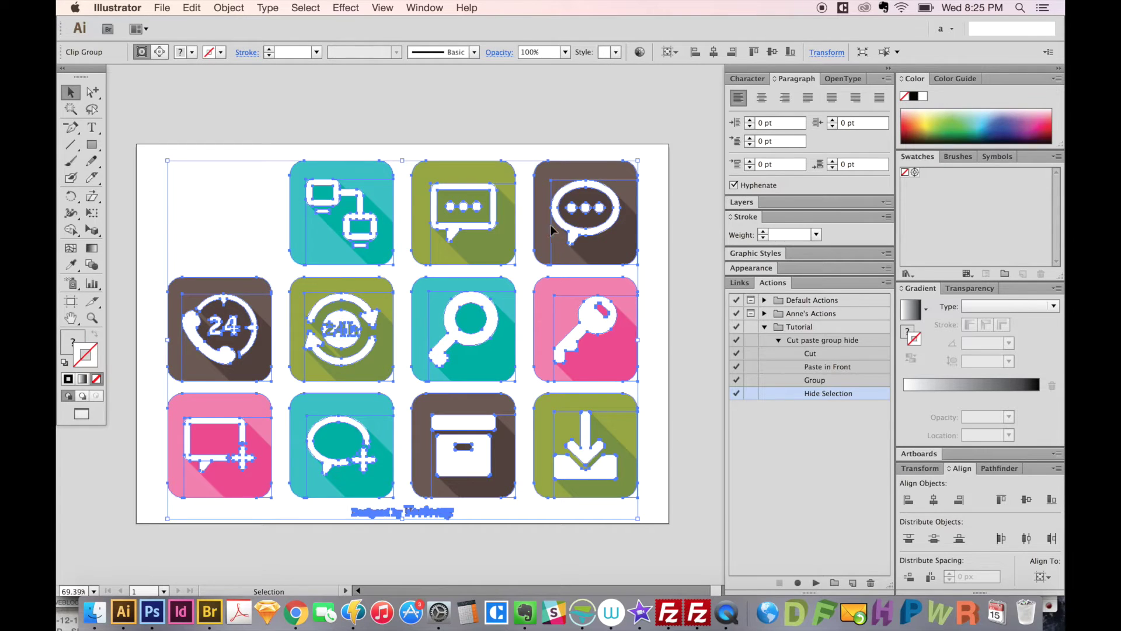
{"action": "left_click", "coordinate": [263, 145]}
{"action": "key", "text": "a"}
{"action": "left_click_drag", "start_coordinate": [278, 150], "coordinate": [406, 277]}
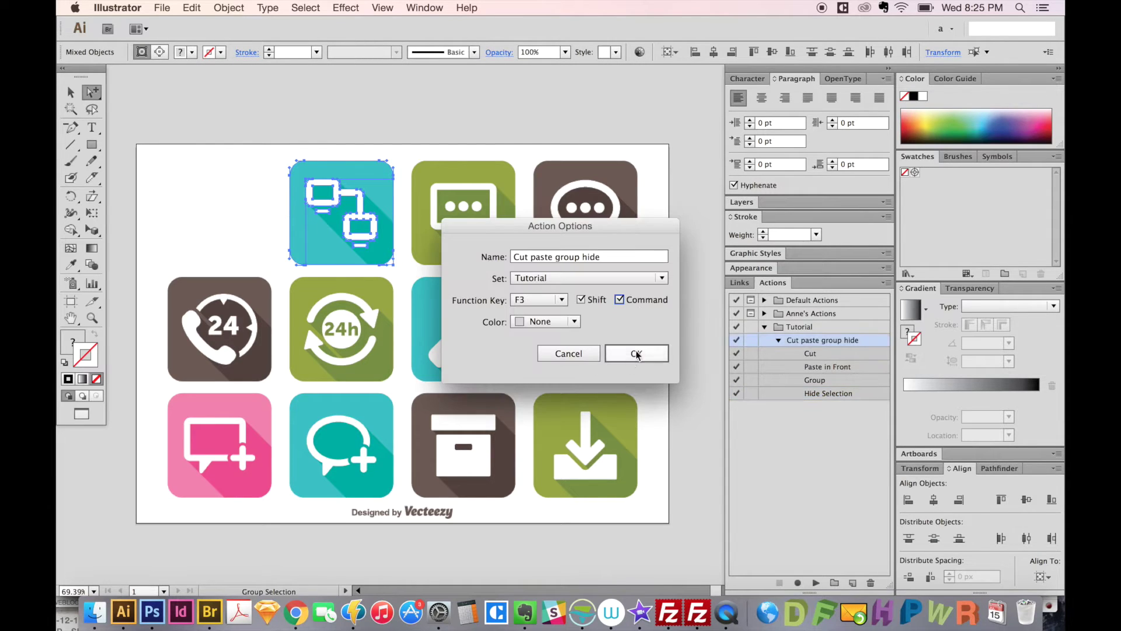
{"action": "left_click", "coordinate": [620, 299]}
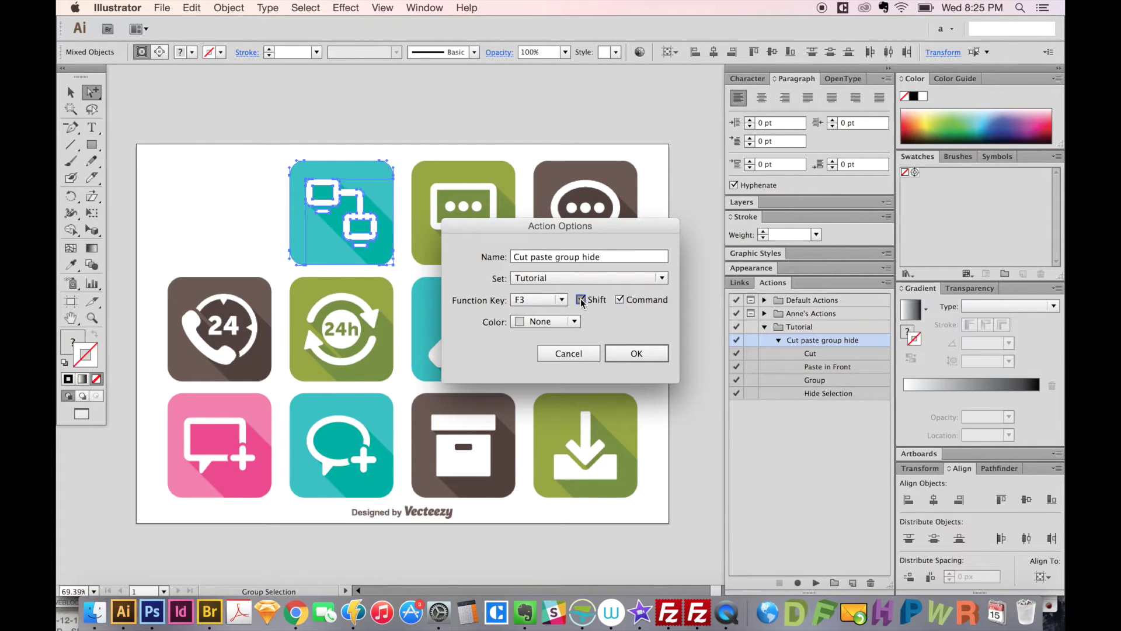
{"action": "left_click", "coordinate": [639, 353]}
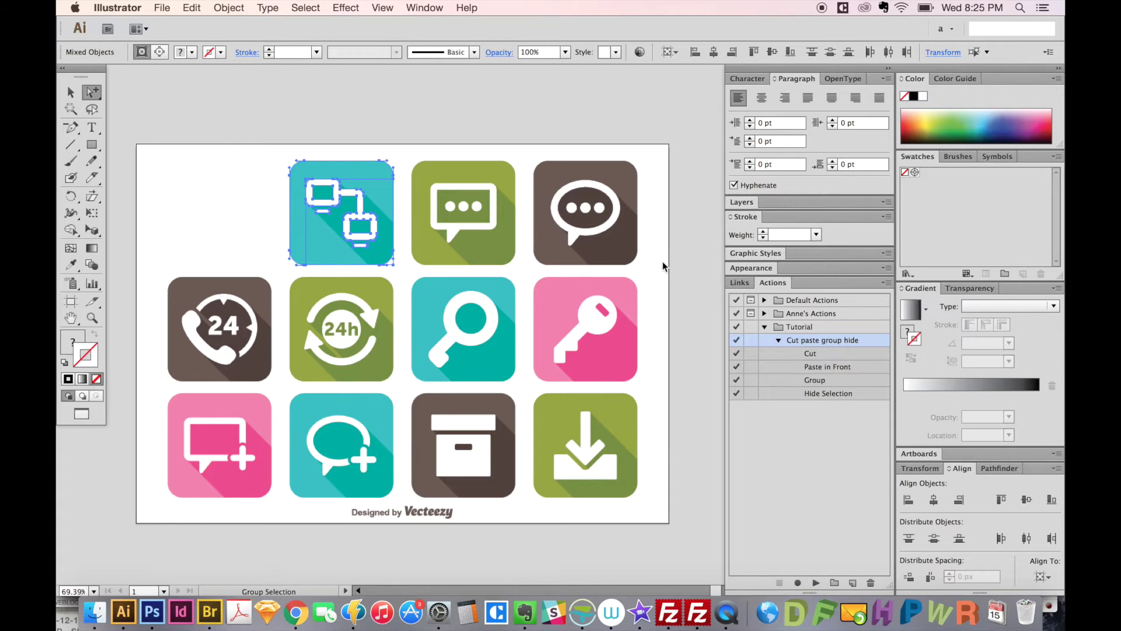
- Run the action on the teal network, green chat and brown chat icons
{"action": "key", "text": "super+F2"}
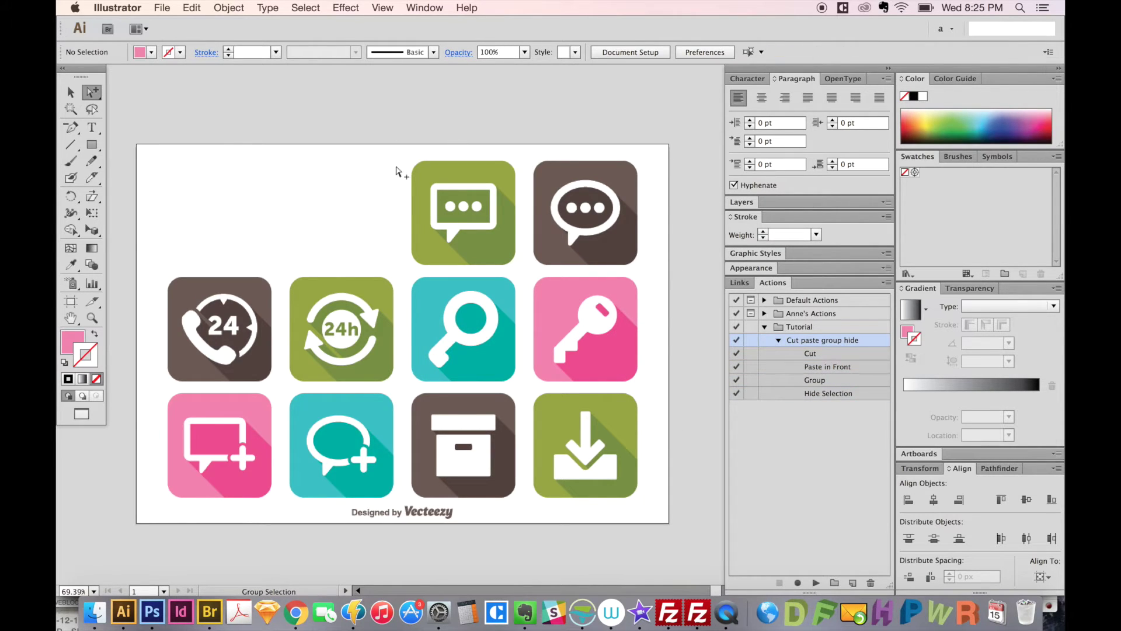
{"action": "left_click_drag", "start_coordinate": [396, 171], "coordinate": [522, 282]}
{"action": "key", "text": "super+F2"}
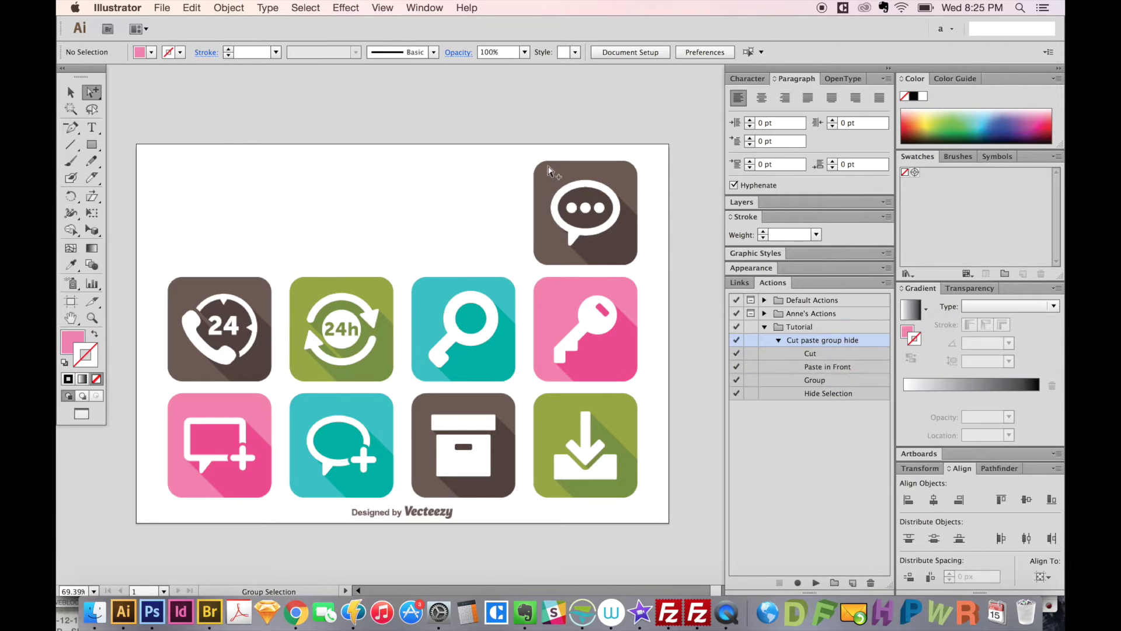
{"action": "left_click_drag", "start_coordinate": [513, 146], "coordinate": [661, 280]}
{"action": "key", "text": "super+F2"}
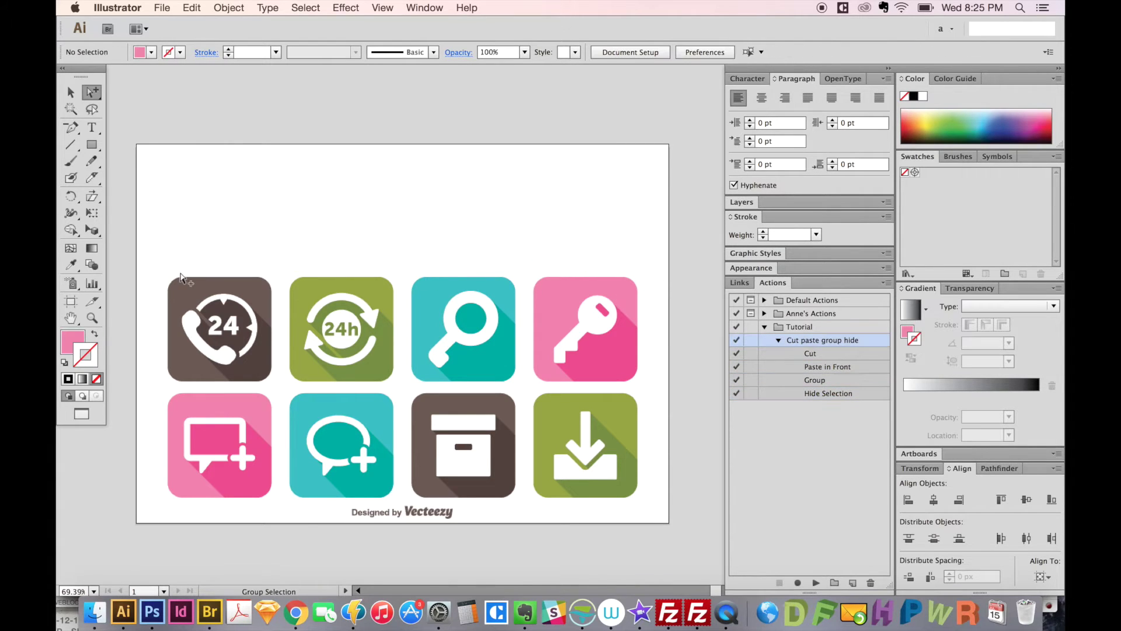
- Run the action on the 24 phone, 24h, search and pink key icons
{"action": "left_click_drag", "start_coordinate": [157, 261], "coordinate": [285, 387]}
{"action": "key", "text": "super+F2"}
{"action": "left_click_drag", "start_coordinate": [278, 272], "coordinate": [396, 393]}
{"action": "key", "text": "super+F2"}
{"action": "left_click_drag", "start_coordinate": [396, 263], "coordinate": [517, 386]}
{"action": "key", "text": "super+F2"}
{"action": "left_click_drag", "start_coordinate": [525, 257], "coordinate": [670, 380]}
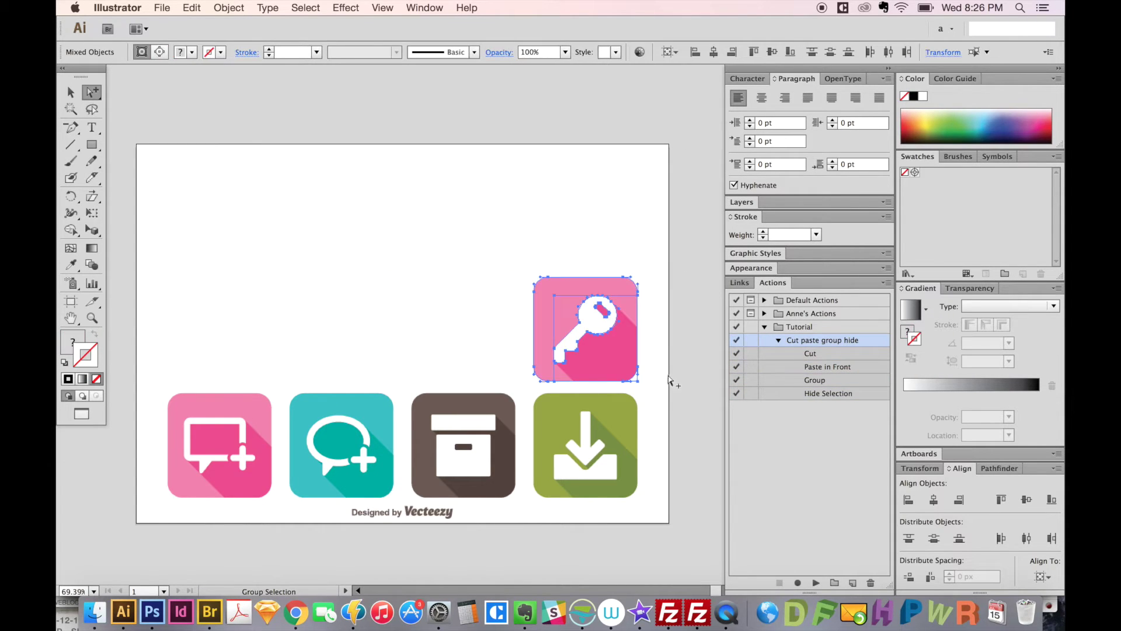
{"action": "key", "text": "super+F2"}
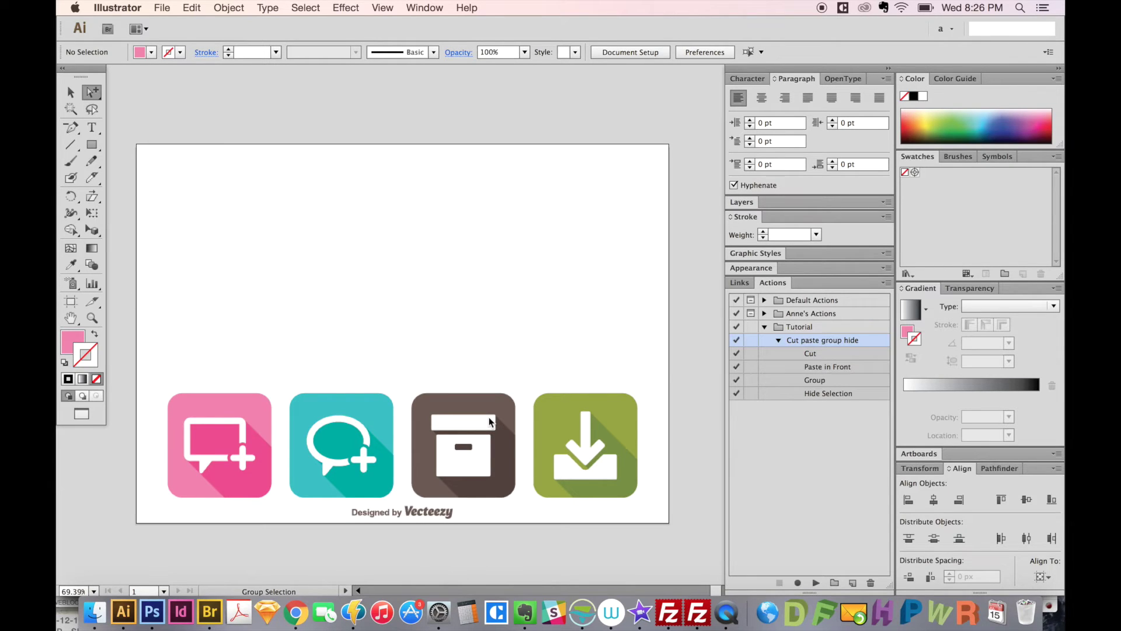
- Show all the hidden icons again and deselect them
{"action": "key", "text": "super+alt+3"}
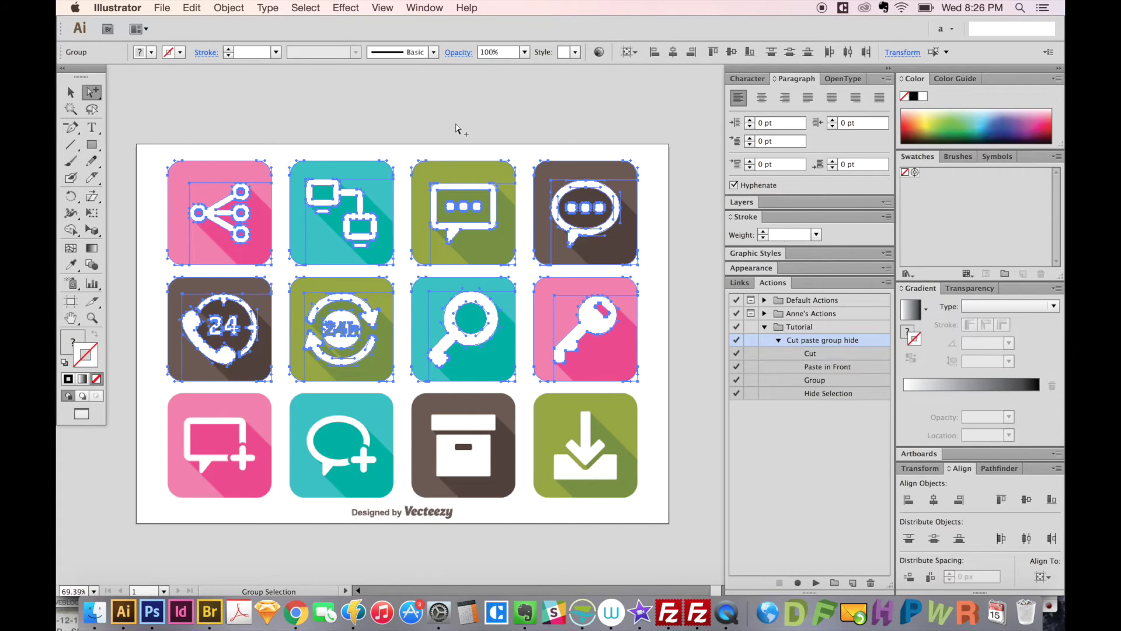
{"action": "key", "text": "v"}
{"action": "left_click", "coordinate": [169, 110]}
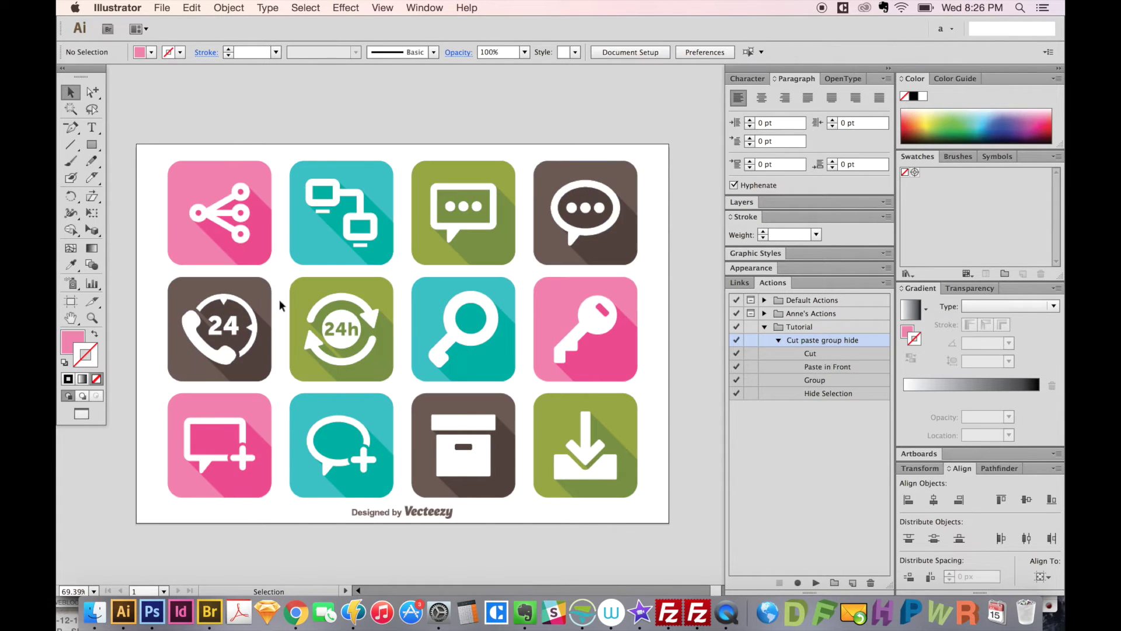
- Move the pink share, teal network, green chat and brown chat icons out of the top row
{"action": "left_click_drag", "start_coordinate": [207, 202], "coordinate": [346, 107]}
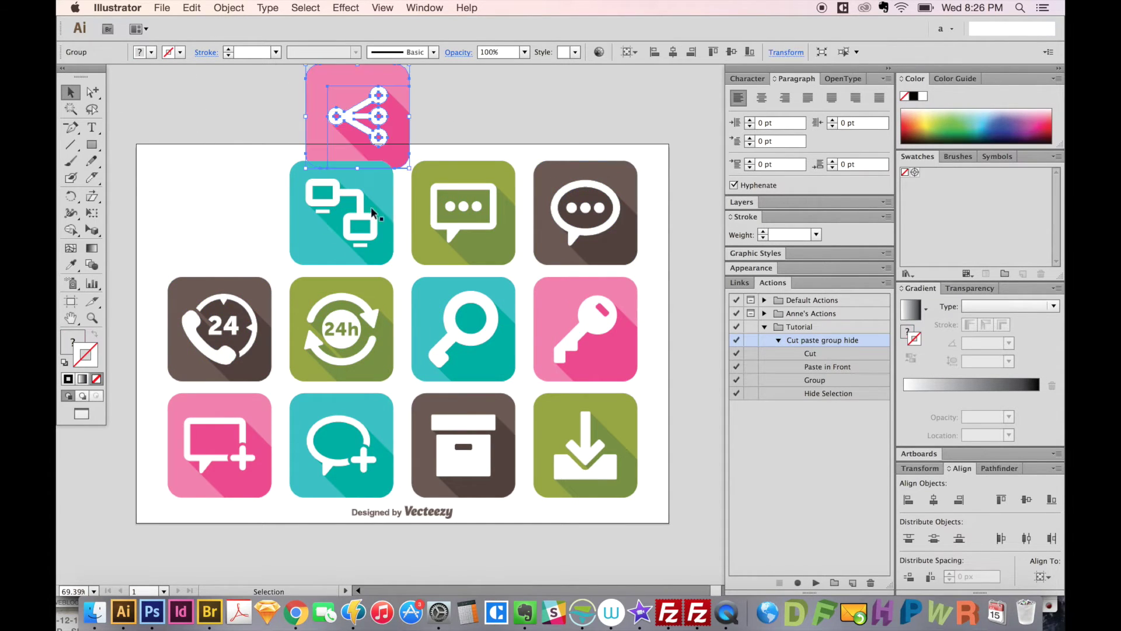
{"action": "left_click_drag", "start_coordinate": [347, 227], "coordinate": [215, 164]}
{"action": "left_click_drag", "start_coordinate": [441, 232], "coordinate": [536, 135]}
{"action": "left_click_drag", "start_coordinate": [593, 236], "coordinate": [587, 300]}
{"action": "scroll", "coordinate": [587, 300], "scroll_direction": "left", "scroll_amount": 5}
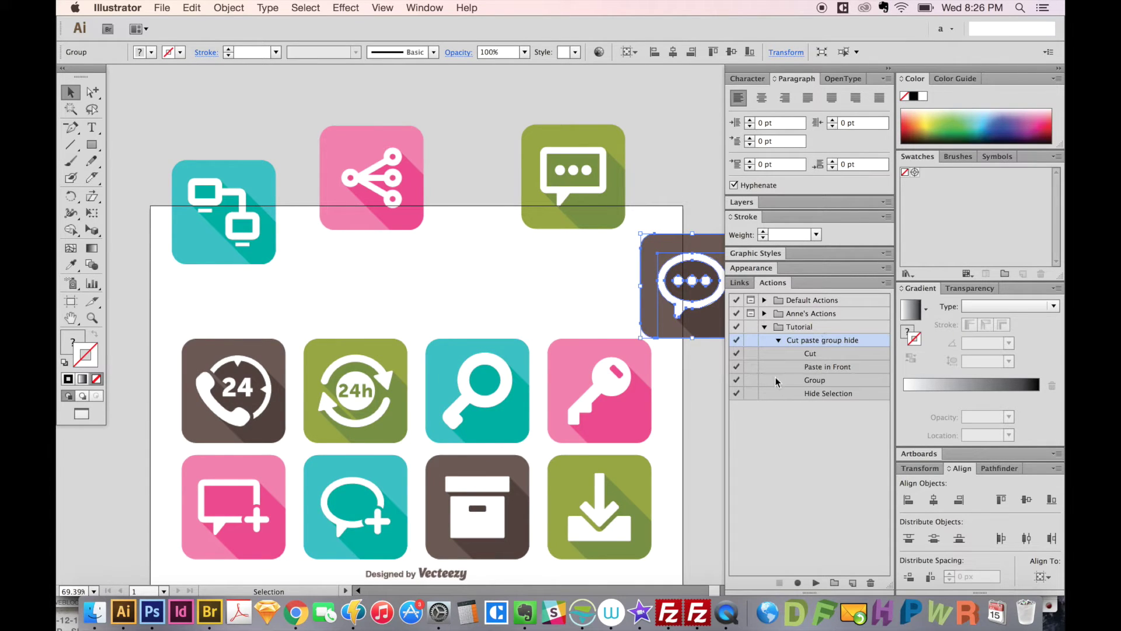
- Rebuild the top row as pink share, brown chat, green chat, with teal network above
{"action": "left_click_drag", "start_coordinate": [658, 324], "coordinate": [498, 295]}
{"action": "left_click_drag", "start_coordinate": [590, 171], "coordinate": [589, 266]}
{"action": "left_click", "coordinate": [580, 163]}
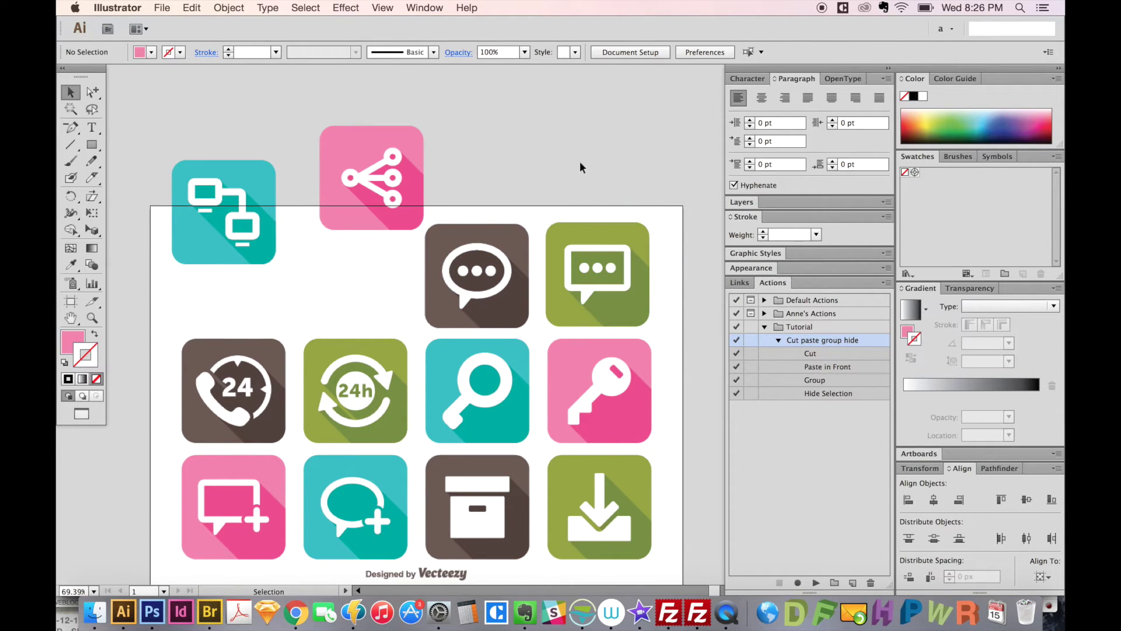
{"action": "left_click_drag", "start_coordinate": [371, 225], "coordinate": [349, 320]}
{"action": "left_click", "coordinate": [698, 409]}
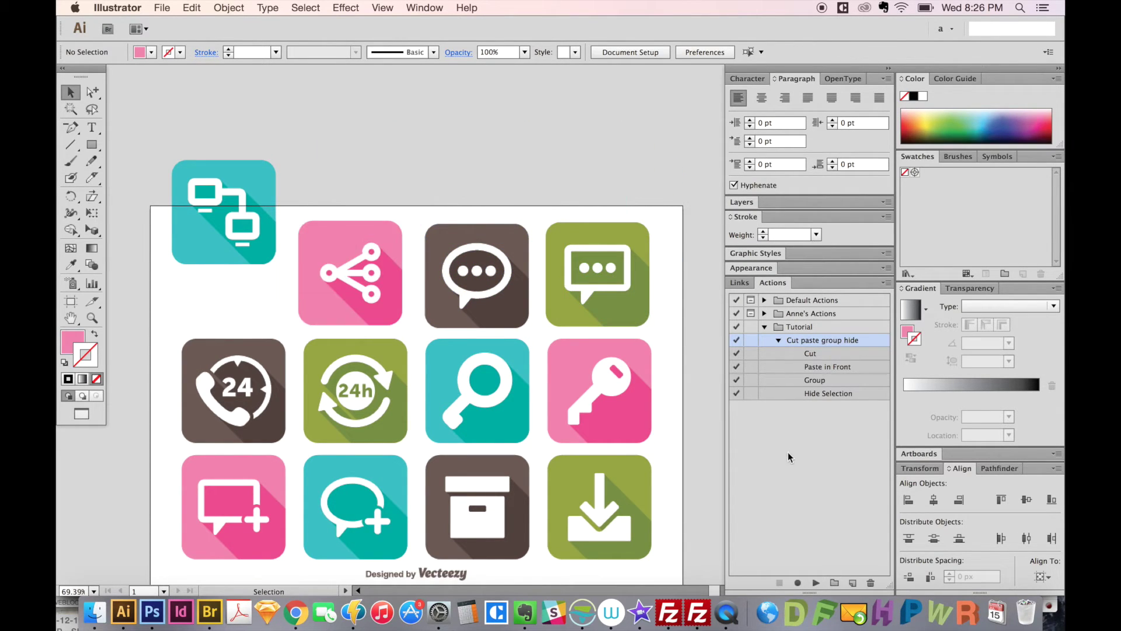
{"action": "left_click_drag", "start_coordinate": [257, 242], "coordinate": [251, 287]}
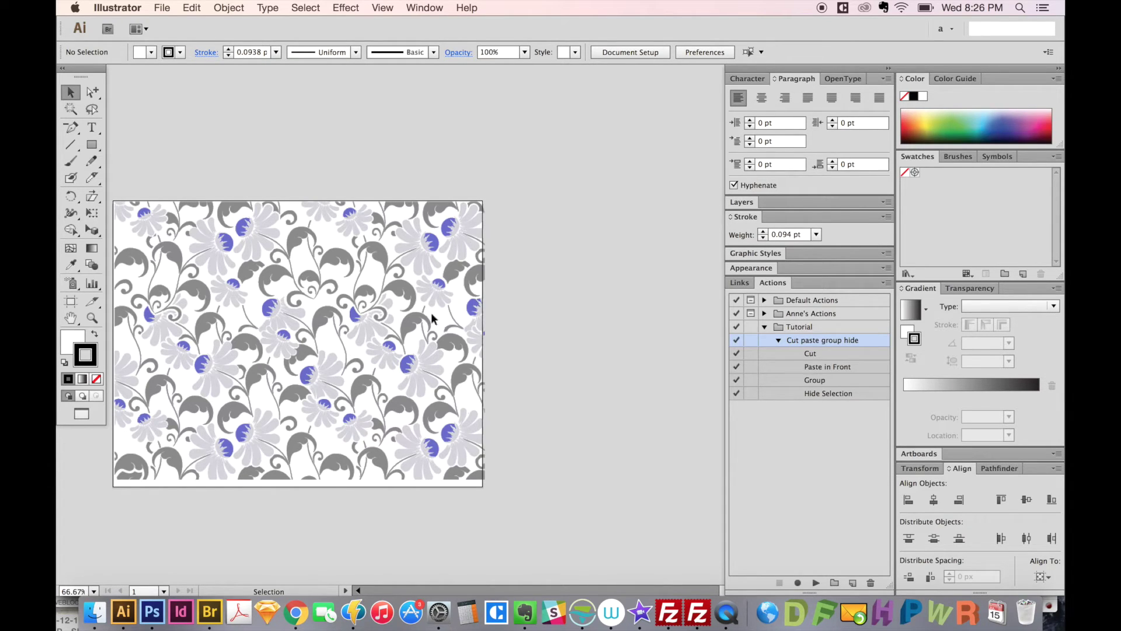
- Zoom in on the pattern's central flowers and lasso the daisies with their leaves
{"action": "scroll", "coordinate": [379, 345], "scroll_direction": "down", "scroll_amount": 2}
{"action": "scroll", "coordinate": [380, 345], "scroll_direction": "left", "scroll_amount": 3}
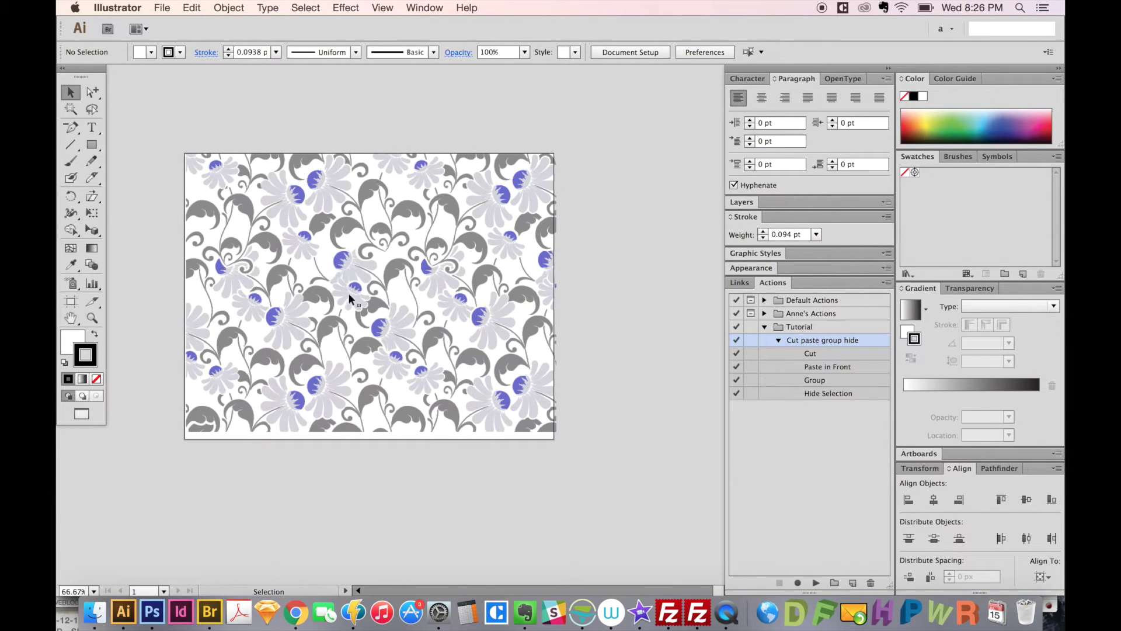
{"action": "key", "text": "z"}
{"action": "left_click_drag", "start_coordinate": [299, 209], "coordinate": [456, 376]}
{"action": "left_click_drag", "start_coordinate": [260, 337], "coordinate": [432, 339]}
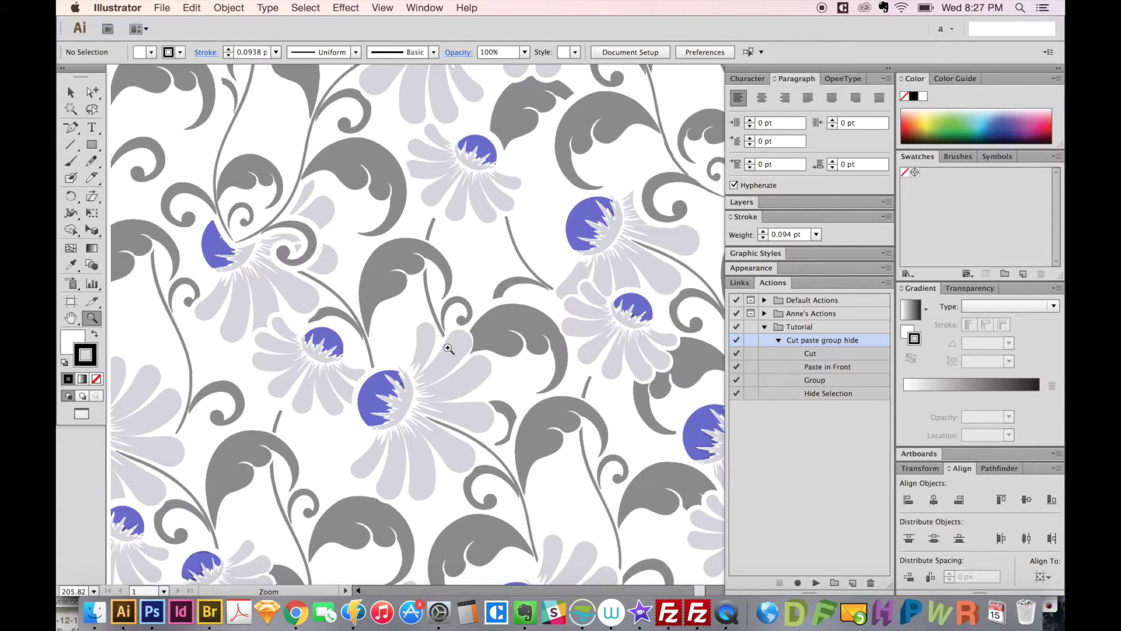
{"action": "key", "text": "q"}
{"action": "mouse_move", "coordinate": [466, 352]}
{"action": "left_mouse_down"}
{"action": "mouse_move", "coordinate": [447, 272]}
{"action": "mouse_move", "coordinate": [404, 253]}
{"action": "mouse_move", "coordinate": [364, 312]}
{"action": "mouse_move", "coordinate": [331, 337]}
{"action": "mouse_move", "coordinate": [293, 333]}
{"action": "mouse_move", "coordinate": [270, 372]}
{"action": "mouse_move", "coordinate": [335, 425]}
{"action": "mouse_move", "coordinate": [344, 461]}
{"action": "mouse_move", "coordinate": [394, 480]}
{"action": "mouse_move", "coordinate": [431, 478]}
{"action": "mouse_move", "coordinate": [483, 442]}
{"action": "mouse_move", "coordinate": [497, 416]}
{"action": "mouse_move", "coordinate": [467, 368]}
{"action": "left_mouse_up"}
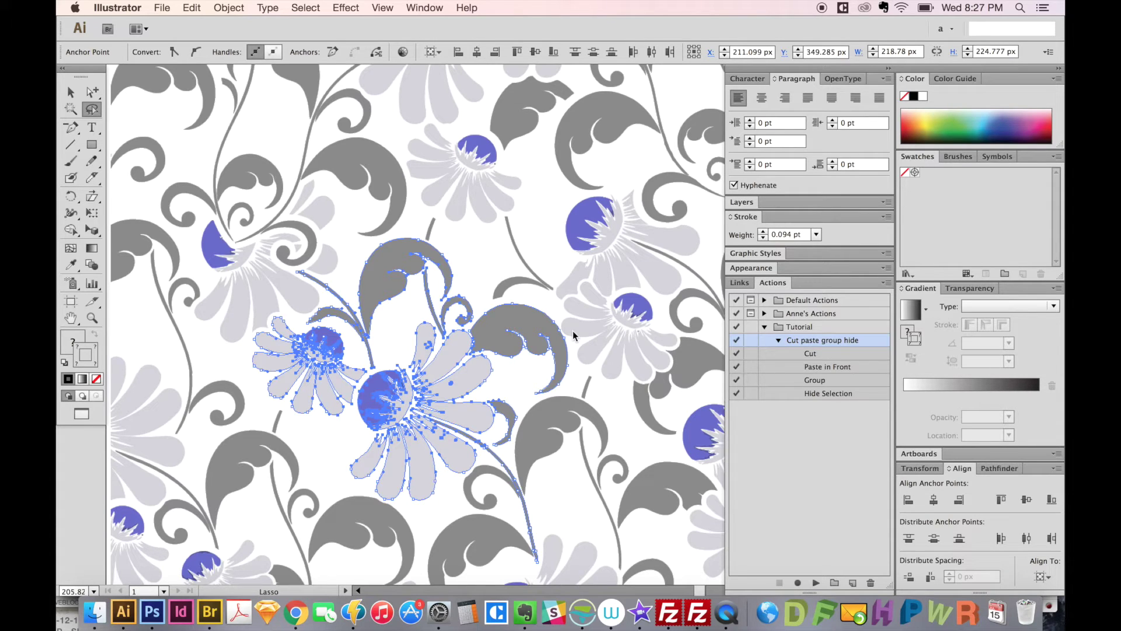
- Keep the central daisy cluster selected and zoom out to the whole artboard
{"action": "key", "text": "super+shift+a"}
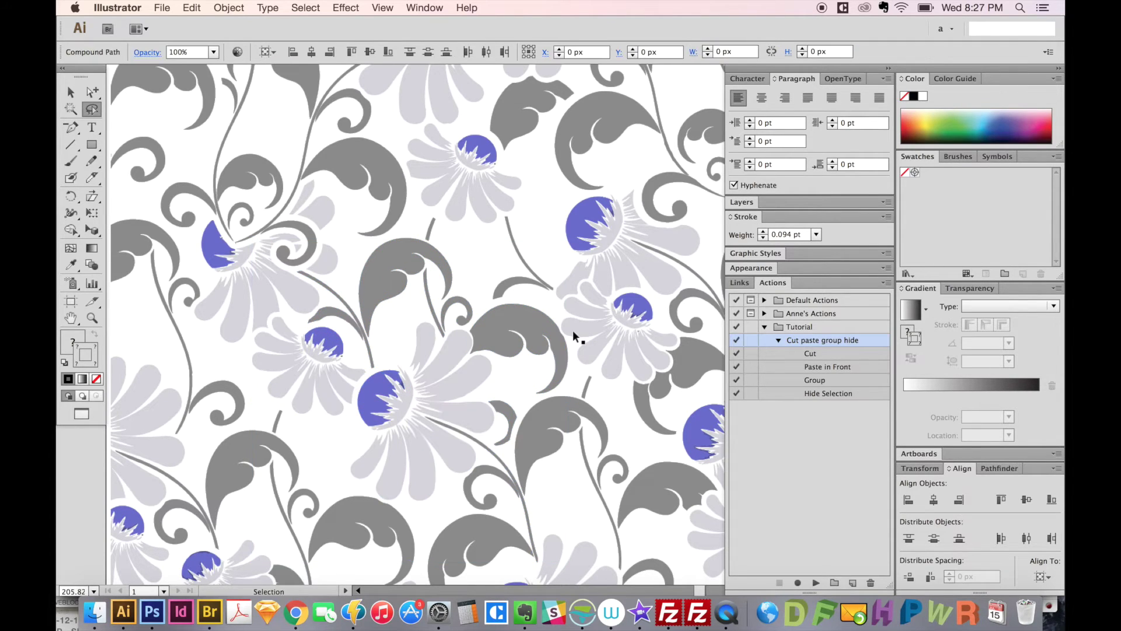
{"action": "key", "text": "super+z"}
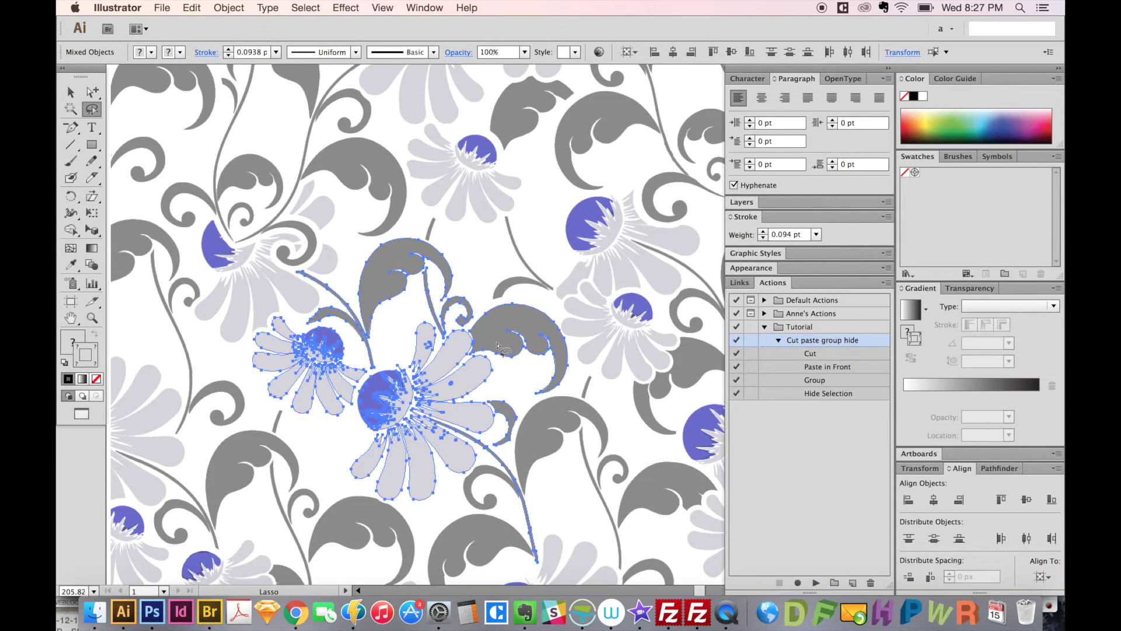
{"action": "key", "text": "super+minus"}
{"action": "key", "text": "super+minus"}
{"action": "key", "text": "super+minus"}
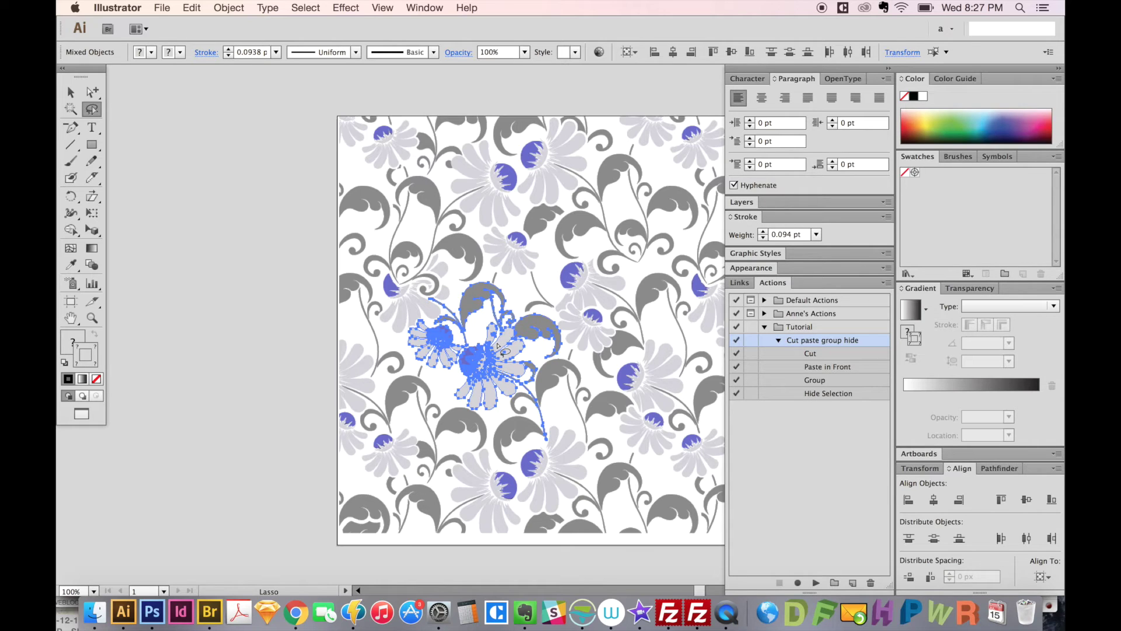
- Move the selected flower cluster 1000 px horizontally and 0 px vertically
{"action": "key", "text": "v"}
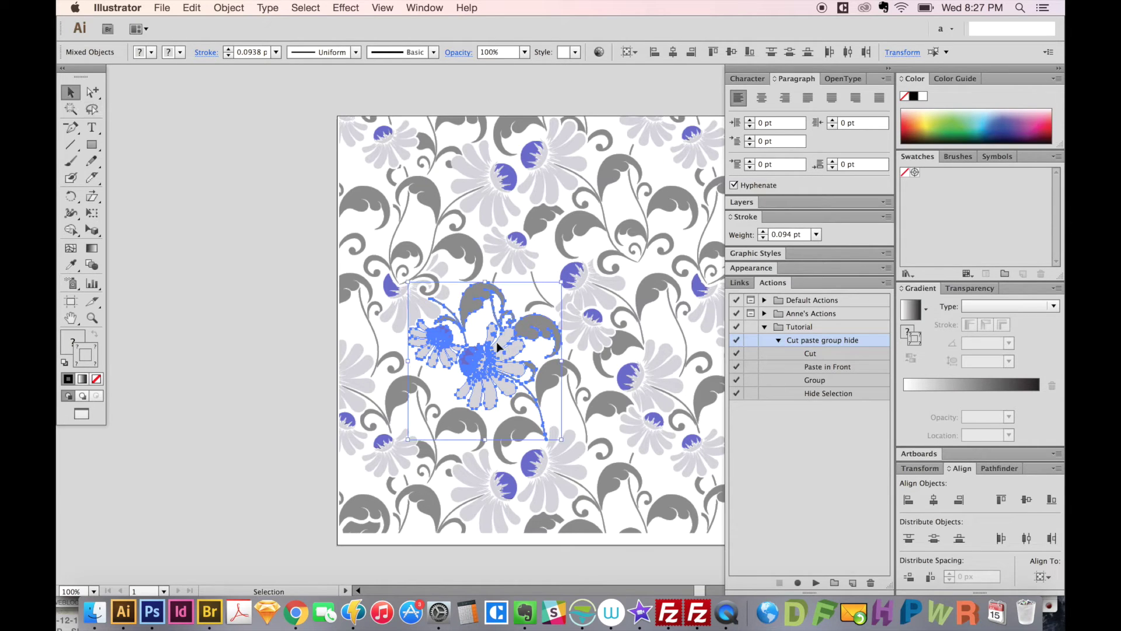
{"action": "key", "text": "Return"}
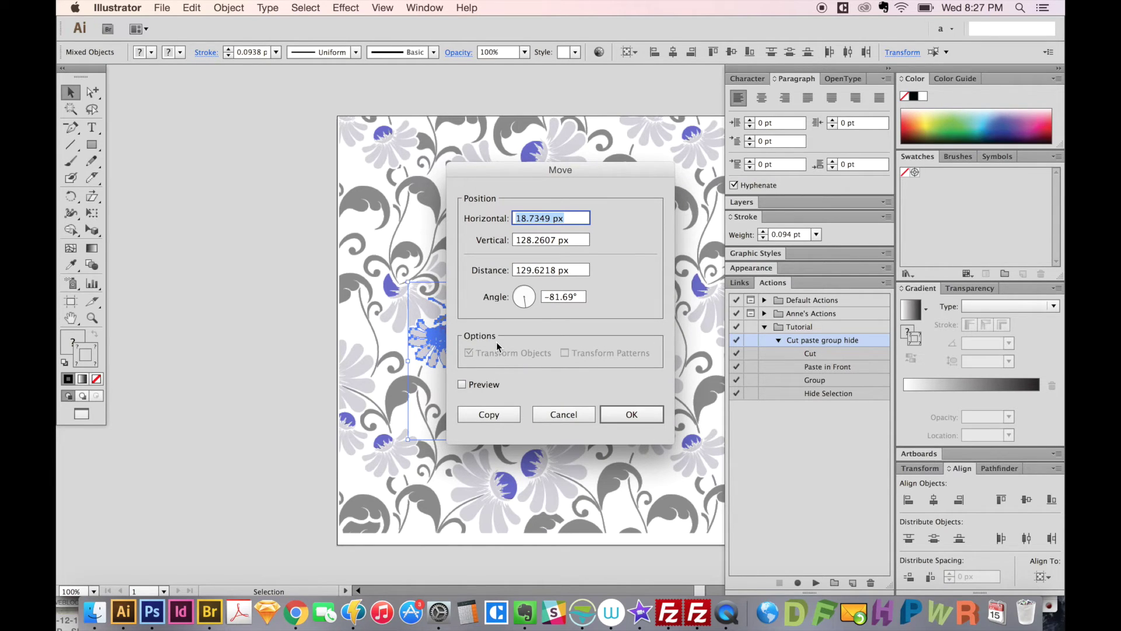
{"action": "type", "text": "1000"}
{"action": "key", "text": "Tab"}
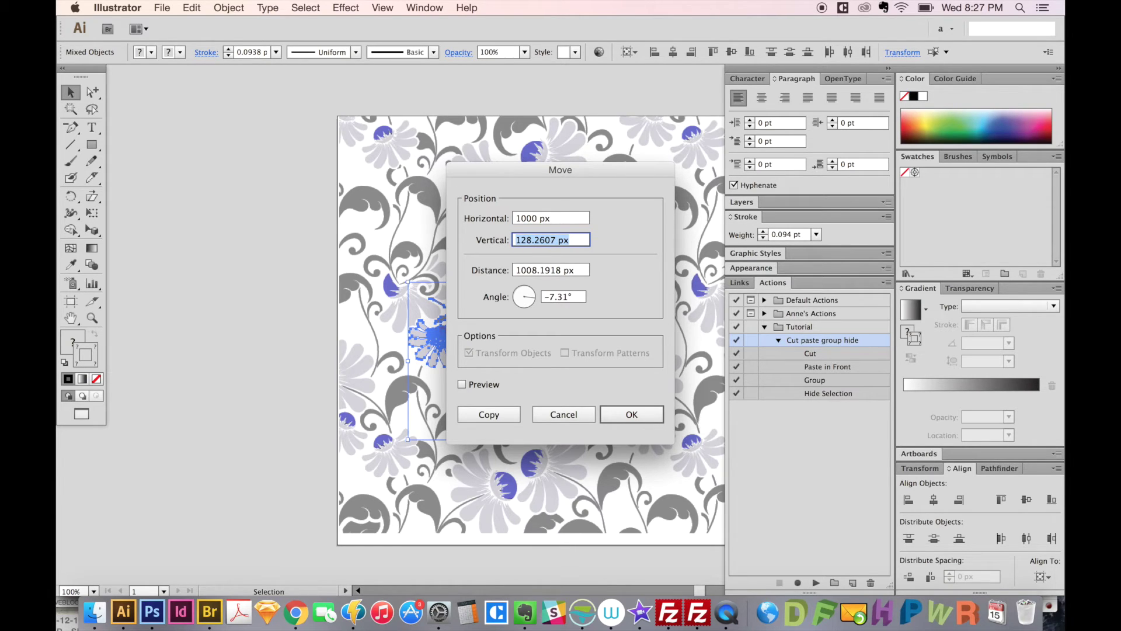
{"action": "type", "text": "0"}
{"action": "left_click", "coordinate": [640, 414]}
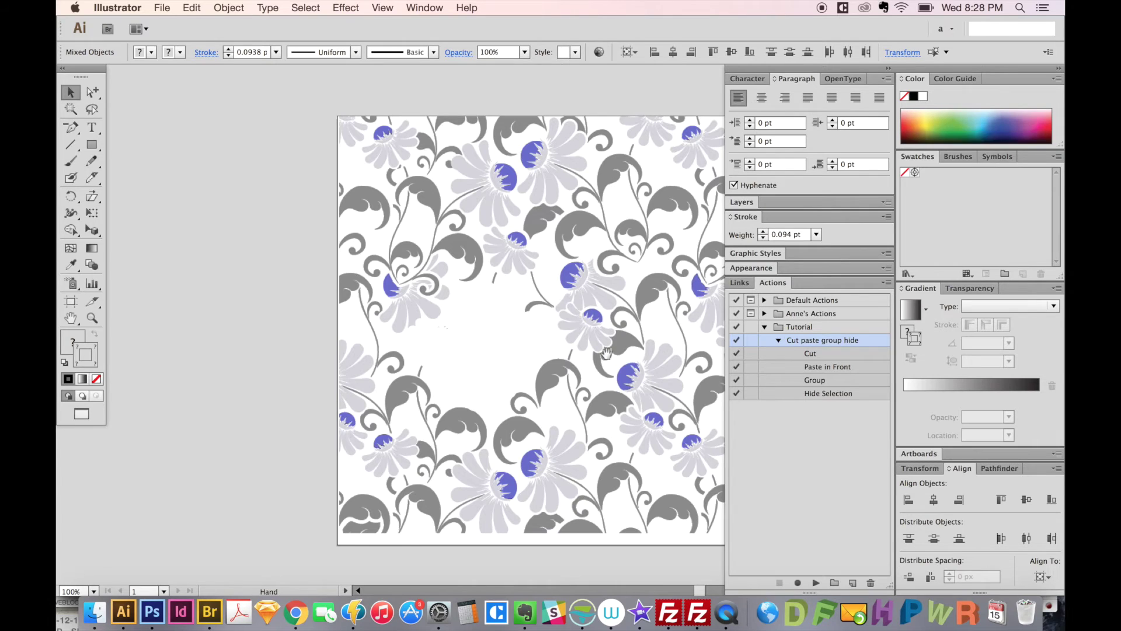
- Zoom in on the moved flower and select the petals of both daisies
{"action": "left_click_drag", "start_coordinate": [613, 350], "coordinate": [195, 333]}
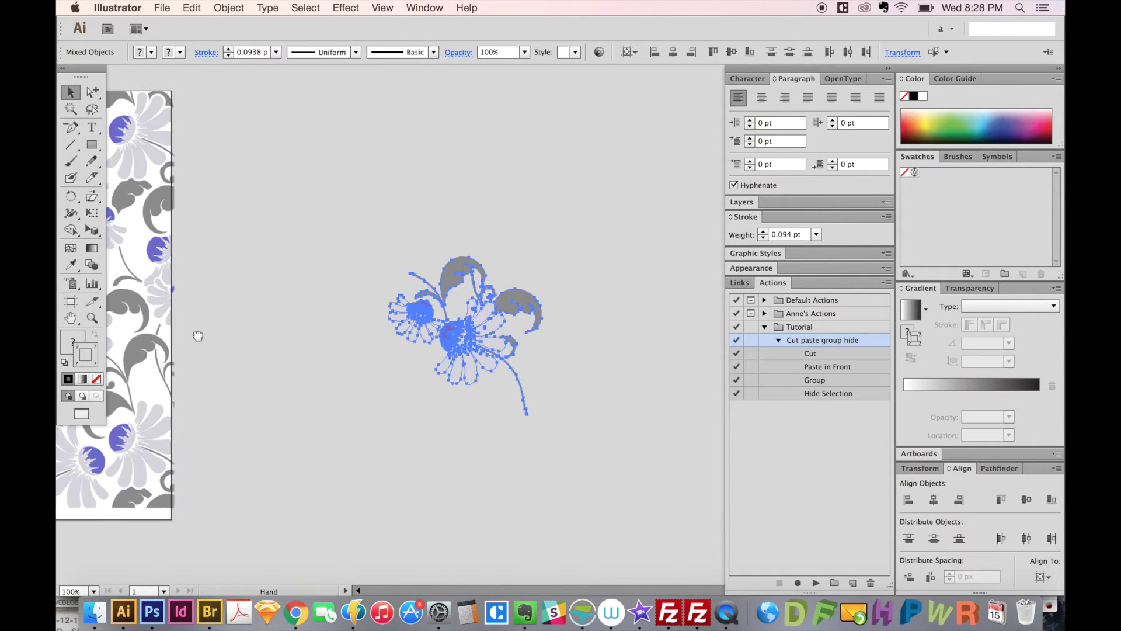
{"action": "left_click", "coordinate": [544, 331]}
{"action": "left_click_drag", "start_coordinate": [584, 237], "coordinate": [371, 437]}
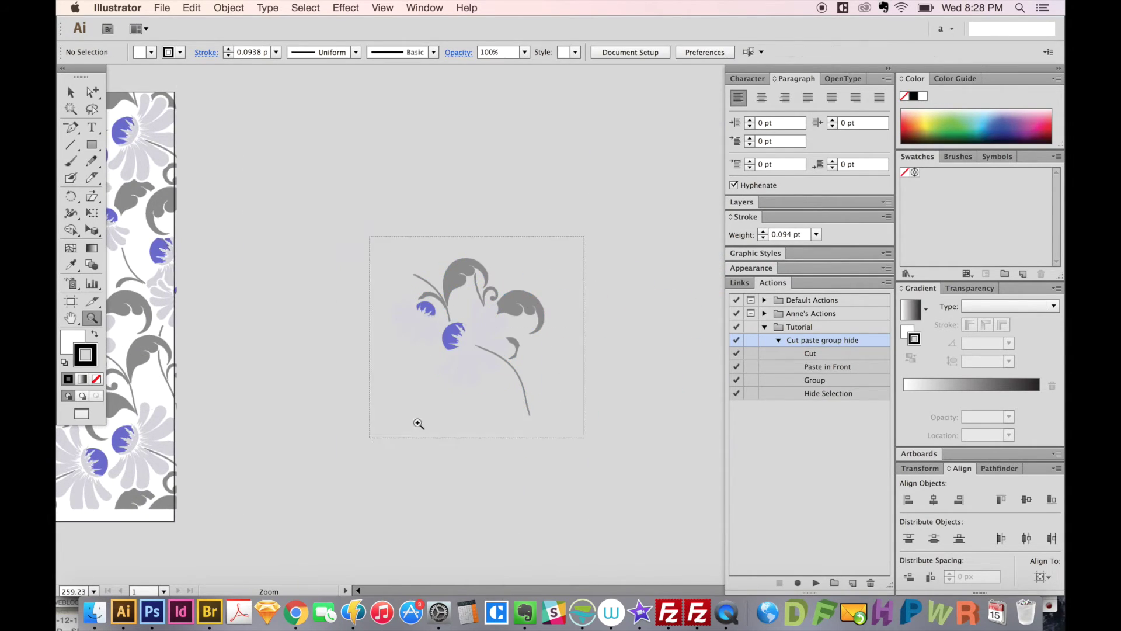
{"action": "key", "text": "a"}
{"action": "left_click", "coordinate": [524, 380], "text": "alt"}
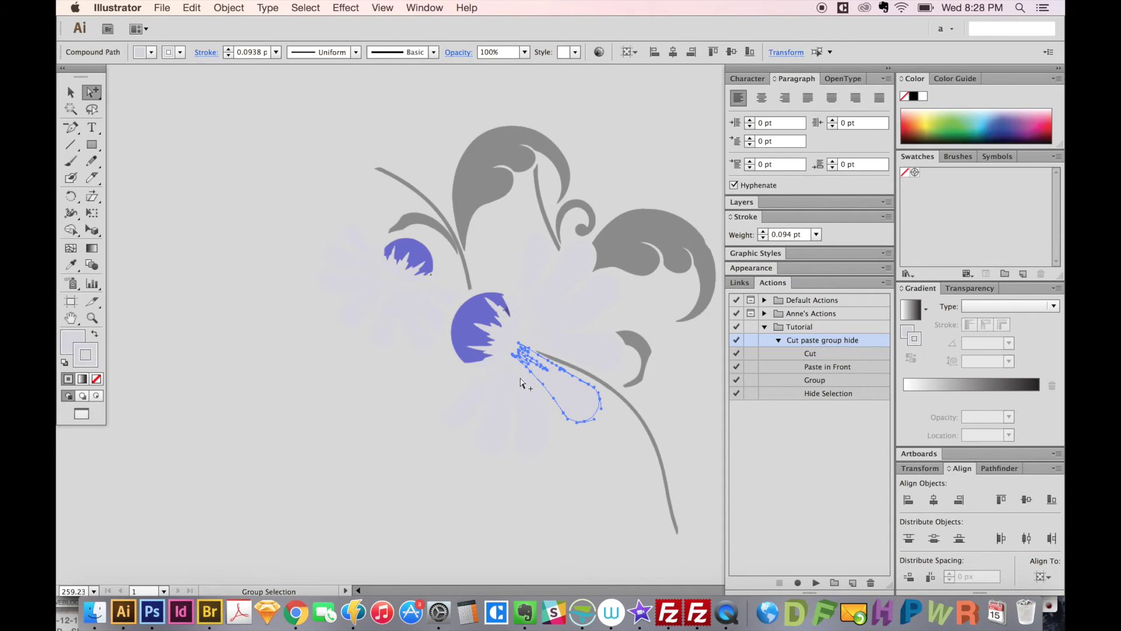
{"action": "key", "text": "super+y"}
{"action": "key", "text": "super+y"}
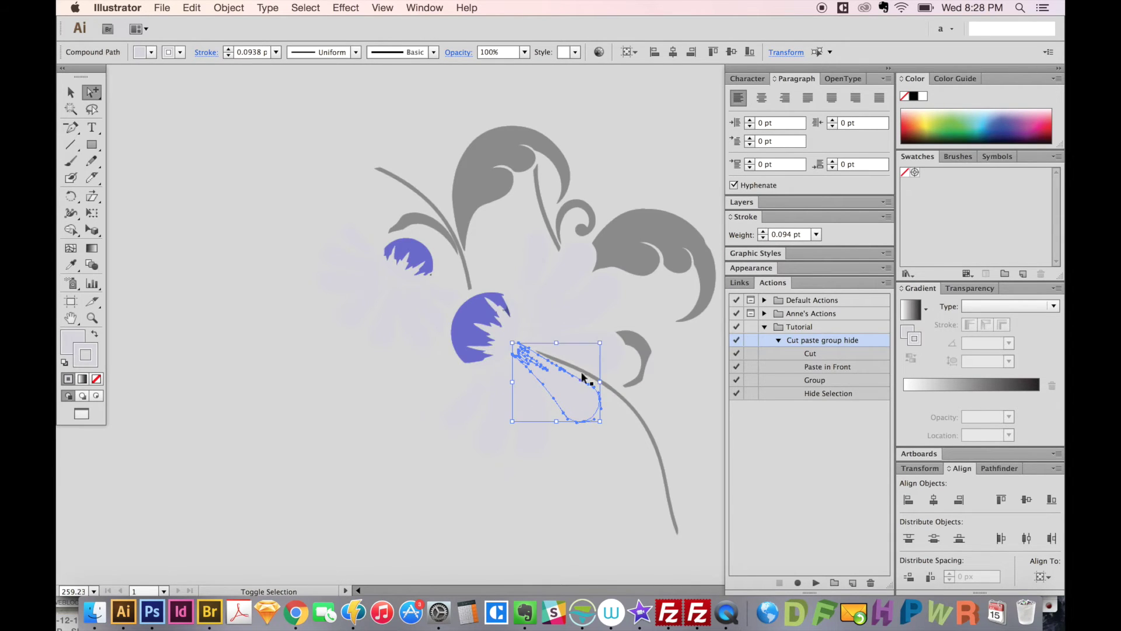
{"action": "left_click", "coordinate": [583, 377], "text": "alt"}
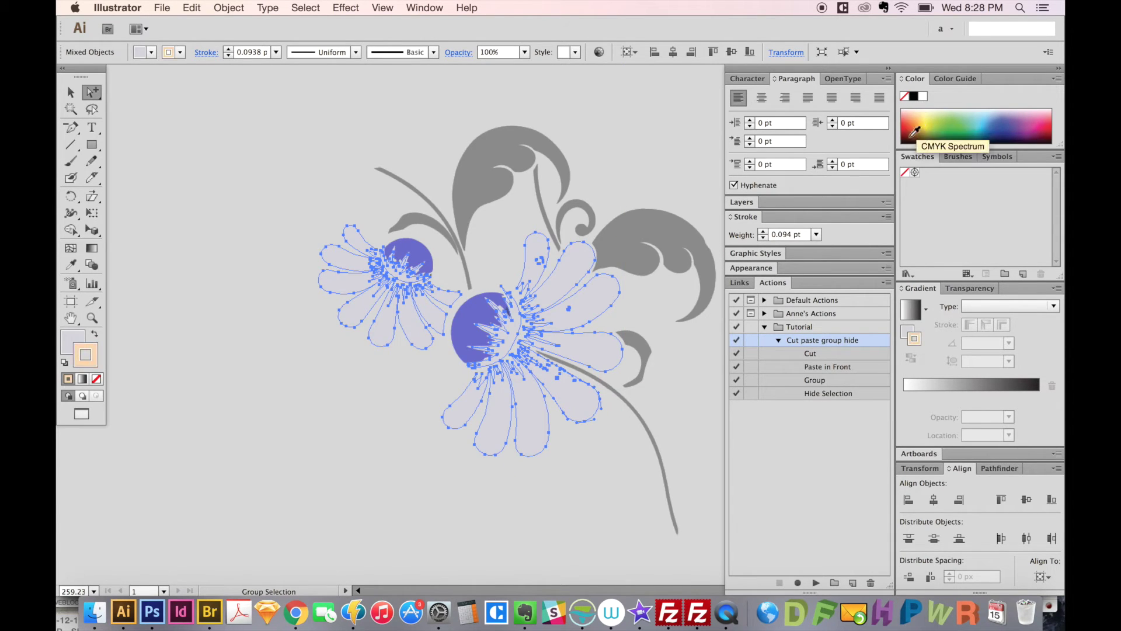
- Fill the selected petals orange from the spectrum, then zoom back in on the flower
{"action": "left_click", "coordinate": [919, 113]}
{"action": "key", "text": "shift+x"}
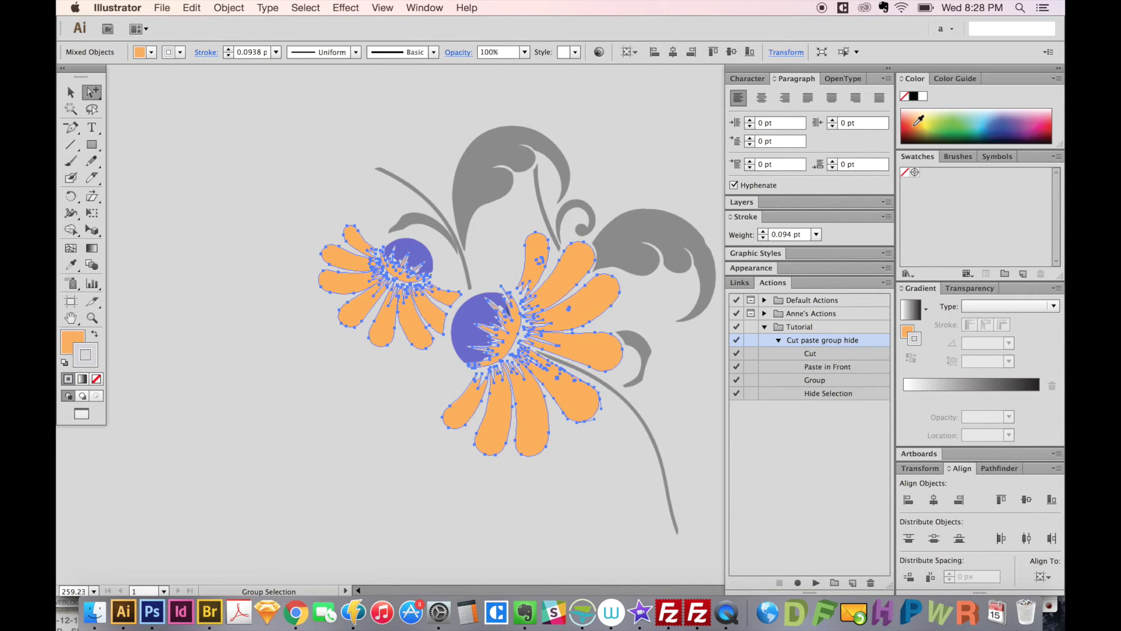
{"action": "key", "text": "super+shift+a"}
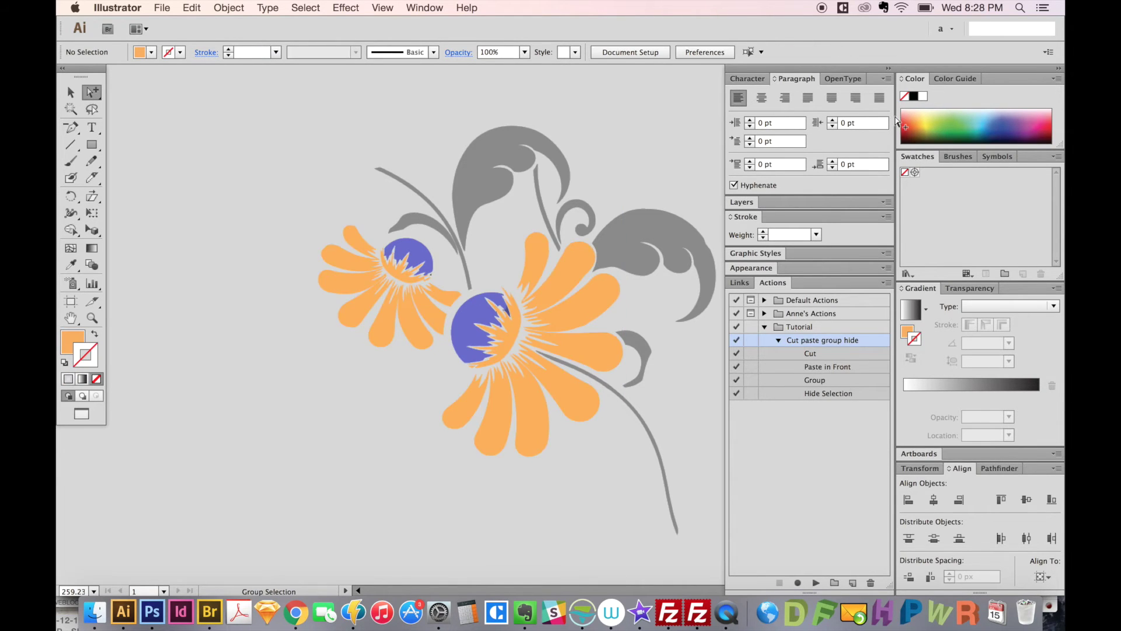
{"action": "key", "text": "super+minus"}
{"action": "key", "text": "super+minus"}
{"action": "key", "text": "super+minus"}
{"action": "key", "text": "super+minus"}
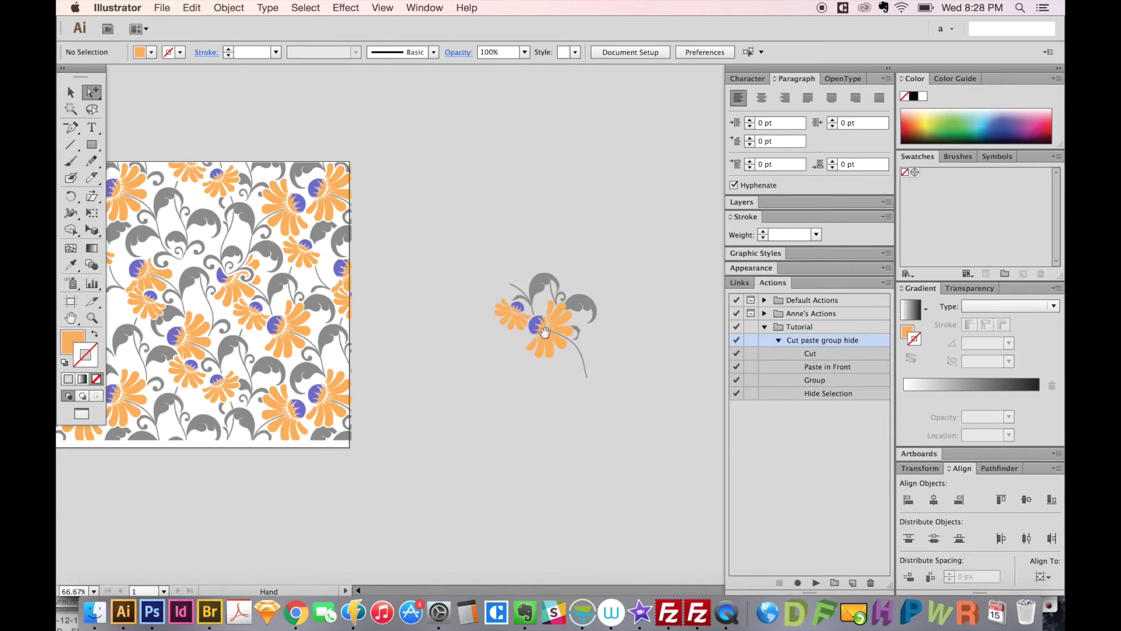
{"action": "mouse_move", "coordinate": [552, 345]}
{"action": "left_mouse_down"}
{"action": "mouse_move", "coordinate": [641, 326]}
{"action": "mouse_move", "coordinate": [559, 329]}
{"action": "left_mouse_up"}
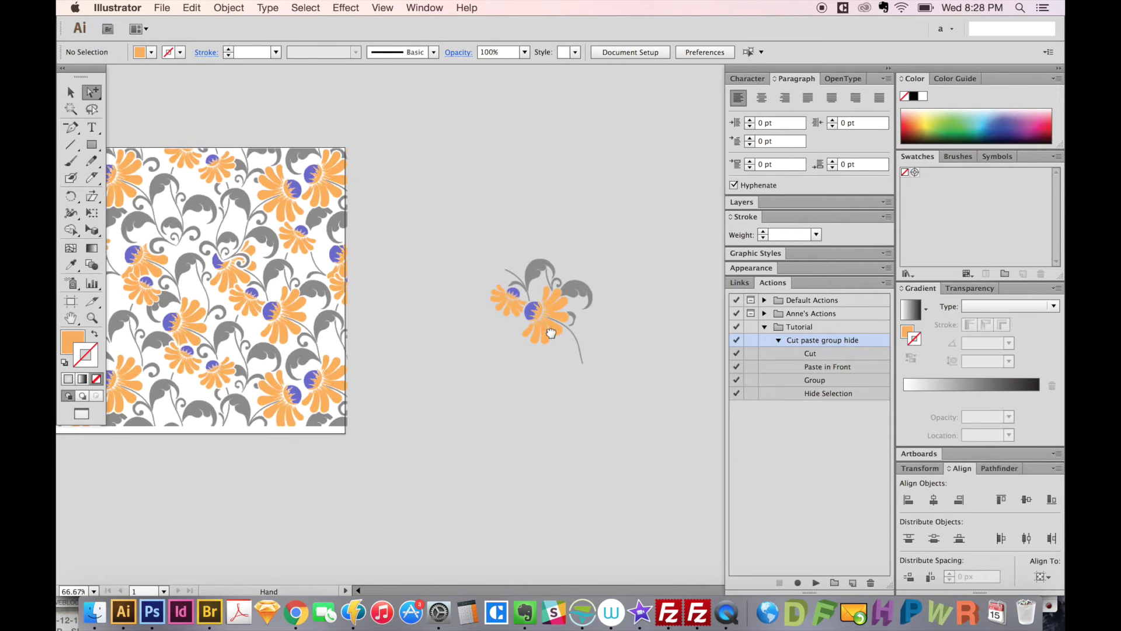
{"action": "key", "text": "z"}
{"action": "left_click_drag", "start_coordinate": [642, 240], "coordinate": [521, 366]}
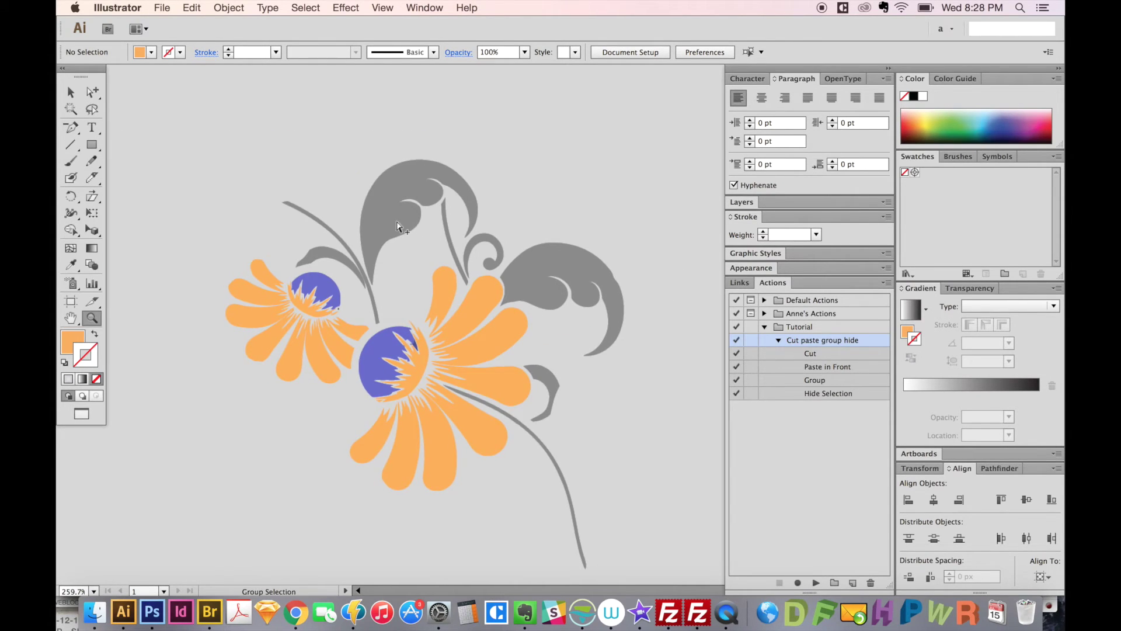
{"action": "key", "text": "a"}
- Redraw the inner edges of the top and right grey leaves with the Pencil, then view at 100%
{"action": "left_click", "coordinate": [406, 225]}
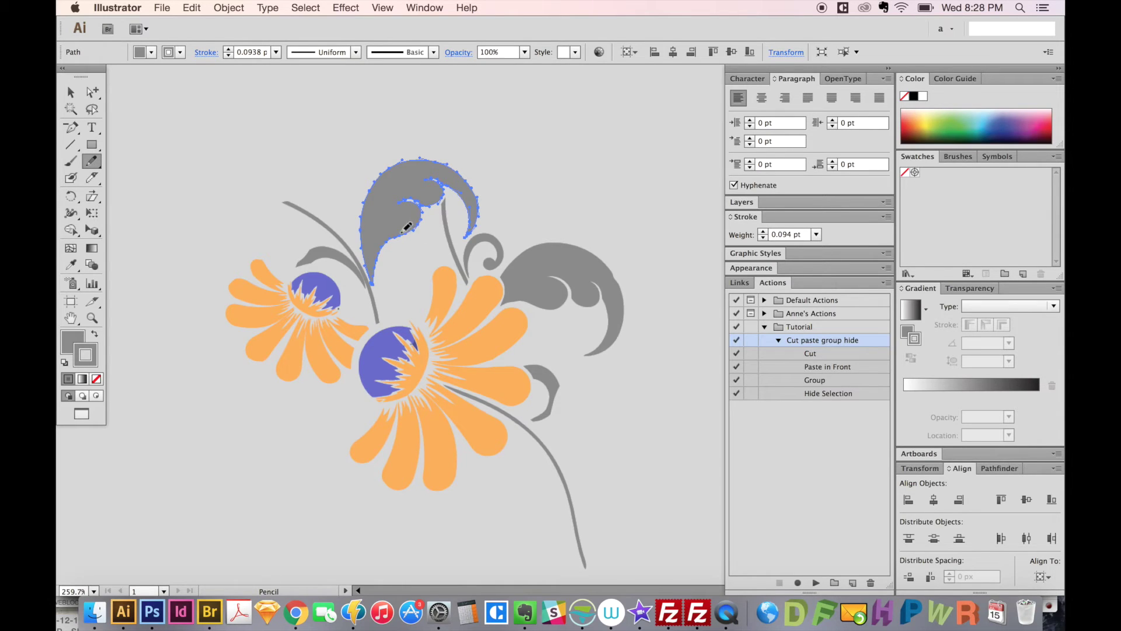
{"action": "mouse_move", "coordinate": [419, 223]}
{"action": "left_mouse_down"}
{"action": "mouse_move", "coordinate": [455, 186]}
{"action": "mouse_move", "coordinate": [469, 193]}
{"action": "left_mouse_up"}
{"action": "left_click", "coordinate": [564, 295], "text": "super"}
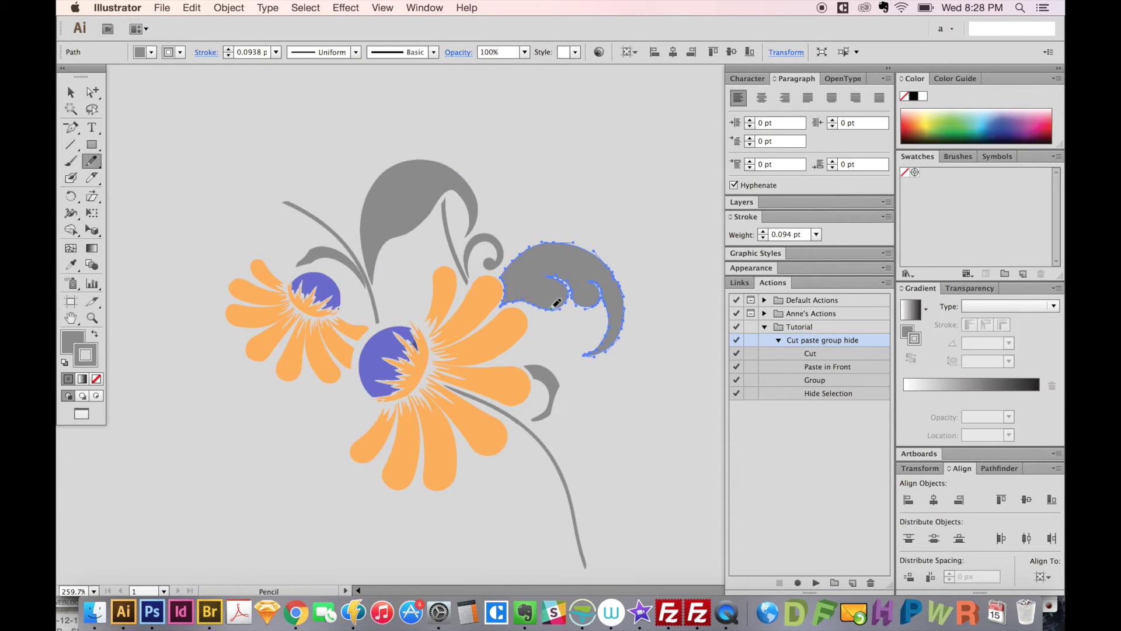
{"action": "mouse_move", "coordinate": [556, 303]}
{"action": "left_mouse_down"}
{"action": "mouse_move", "coordinate": [602, 300]}
{"action": "mouse_move", "coordinate": [617, 323]}
{"action": "left_mouse_up"}
{"action": "left_click_drag", "start_coordinate": [481, 407], "coordinate": [488, 398]}
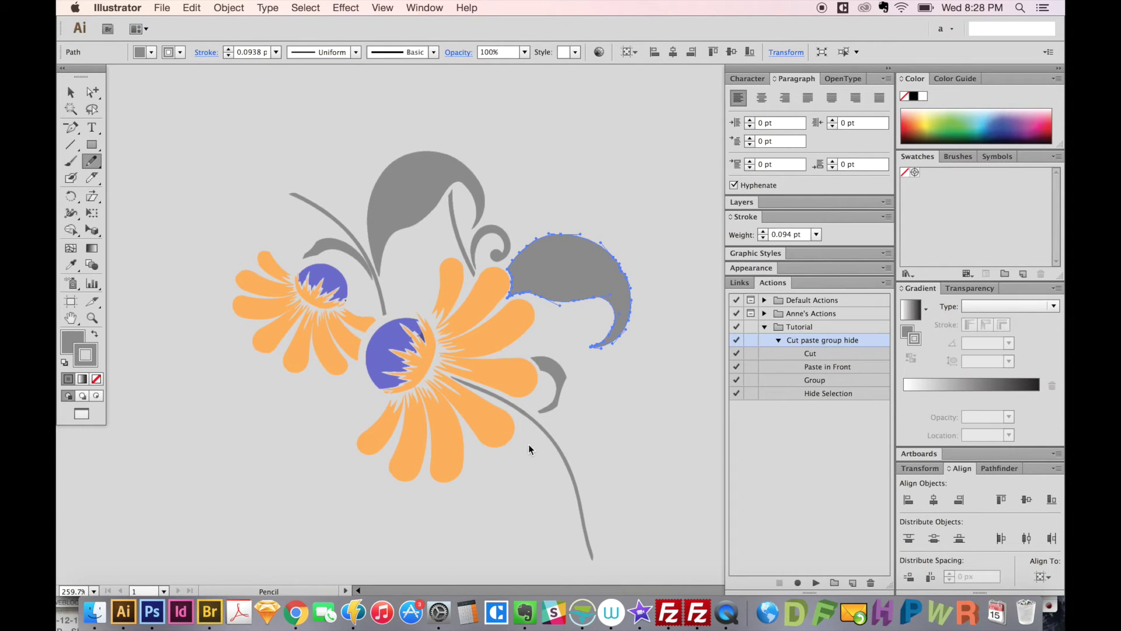
{"action": "key", "text": "super+1"}
{"action": "key", "text": "super+shift+a"}
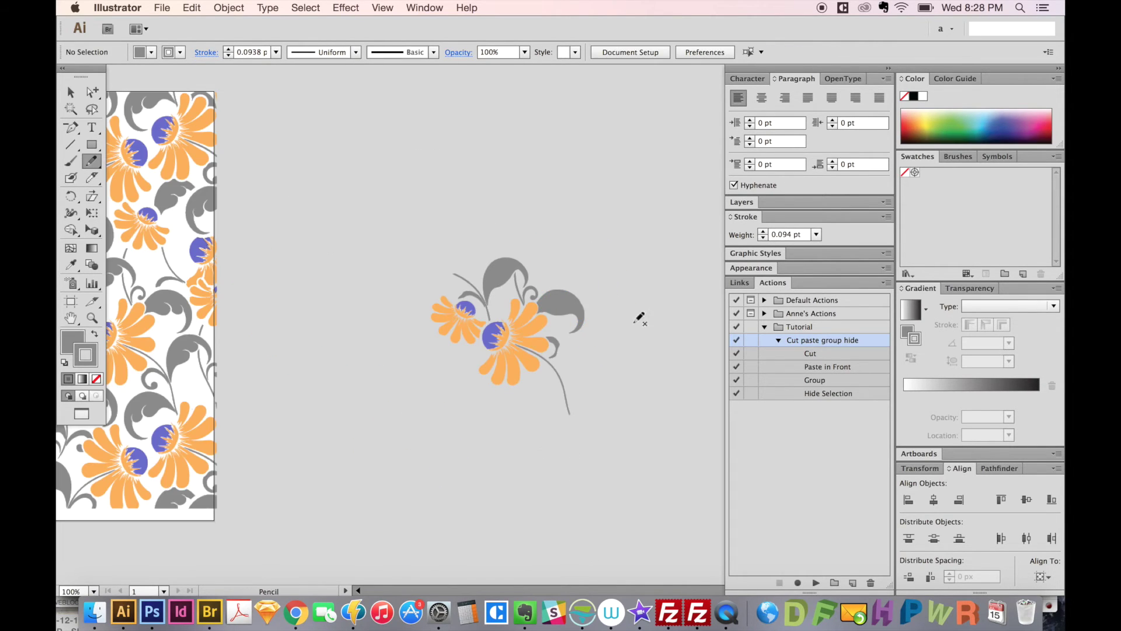
- Select the orange daisy cluster and move it -1000 px horizontally into the pattern gap
{"action": "key", "text": "a"}
{"action": "mouse_move", "coordinate": [658, 198]}
{"action": "left_mouse_down"}
{"action": "mouse_move", "coordinate": [463, 373]}
{"action": "mouse_move", "coordinate": [429, 440]}
{"action": "left_mouse_up"}
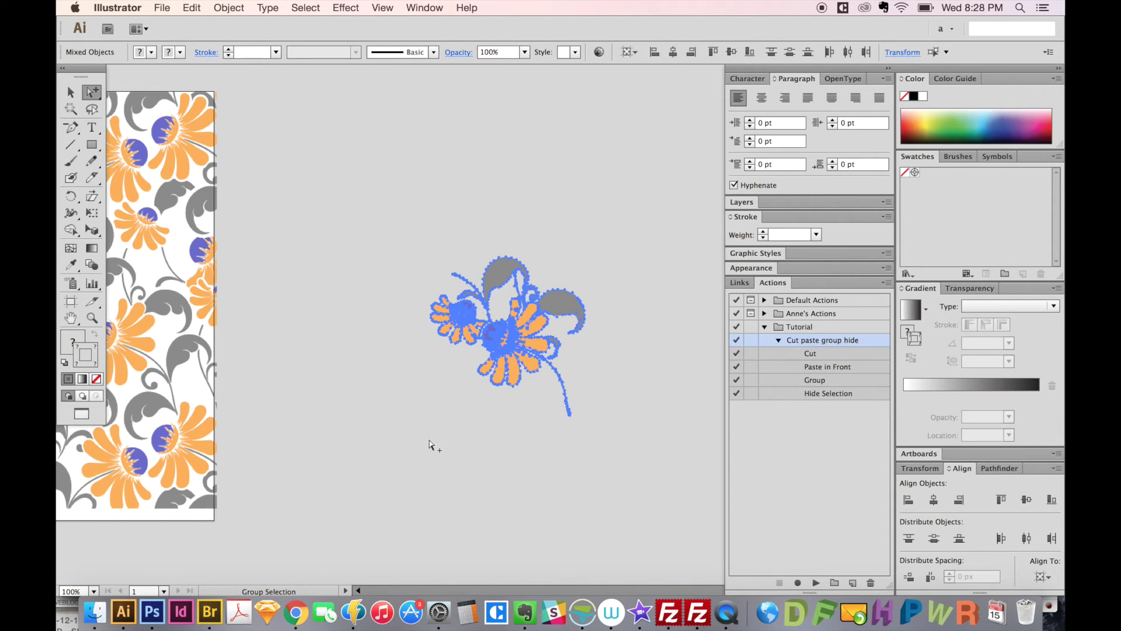
{"action": "left_click_drag", "start_coordinate": [629, 232], "coordinate": [420, 451]}
{"action": "key", "text": "v"}
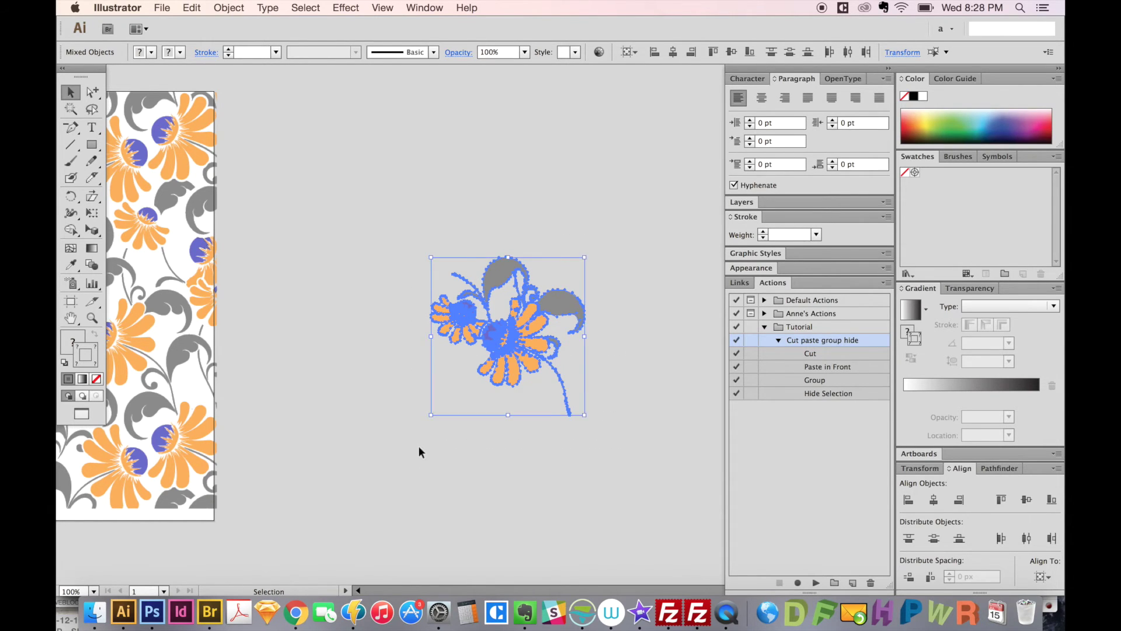
{"action": "key", "text": "Return"}
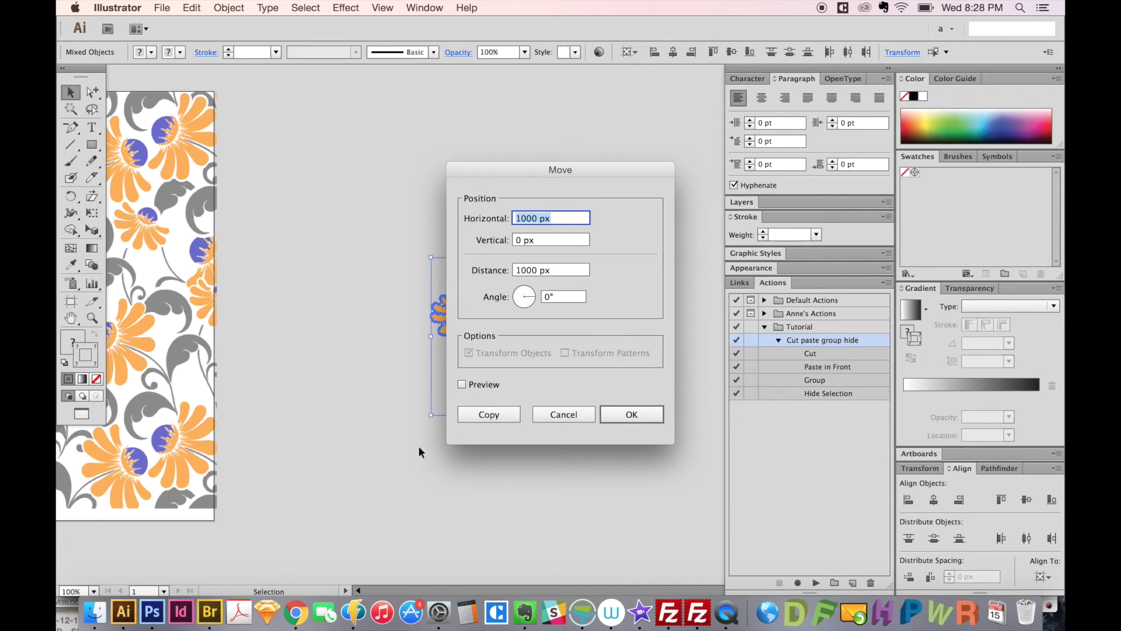
{"action": "left_click", "coordinate": [515, 218]}
{"action": "type", "text": "-"}
{"action": "left_click", "coordinate": [632, 414]}
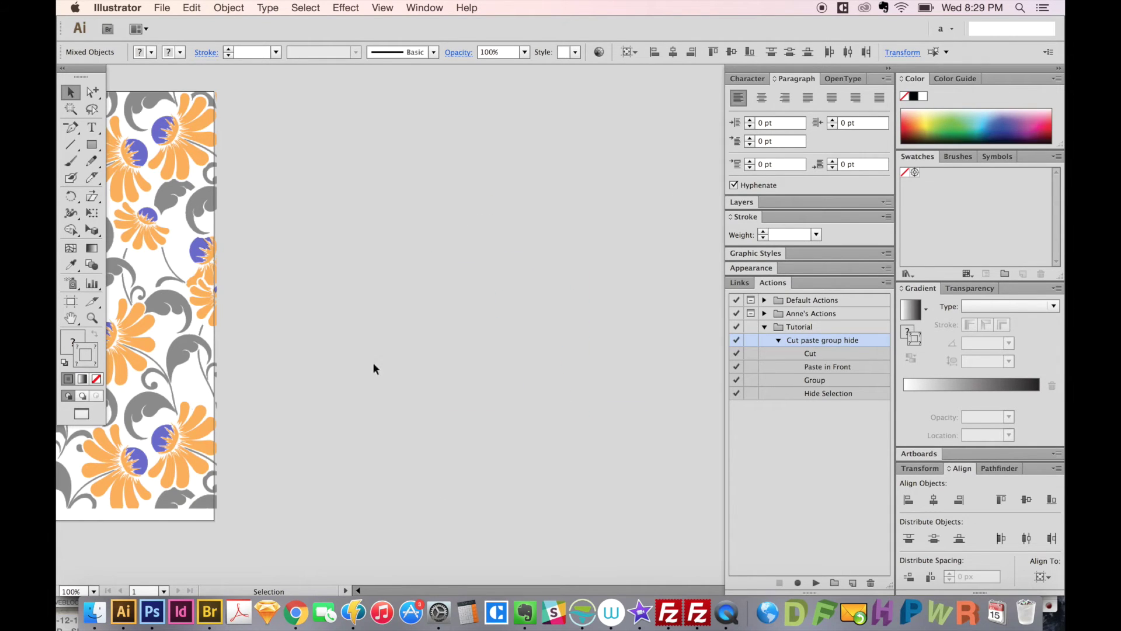
{"action": "left_click_drag", "start_coordinate": [344, 365], "coordinate": [584, 350]}
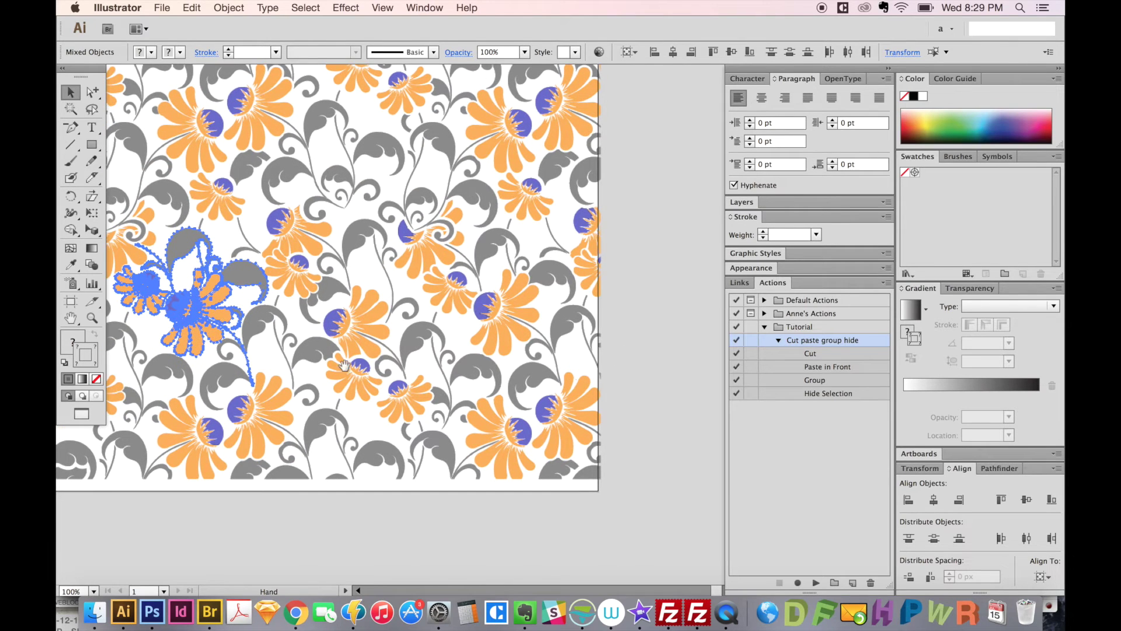
- Select the whole pattern and zoom into a section to inspect it, then fit it again
{"action": "left_click_drag", "start_coordinate": [284, 297], "coordinate": [345, 291]}
{"action": "left_click", "coordinate": [305, 258]}
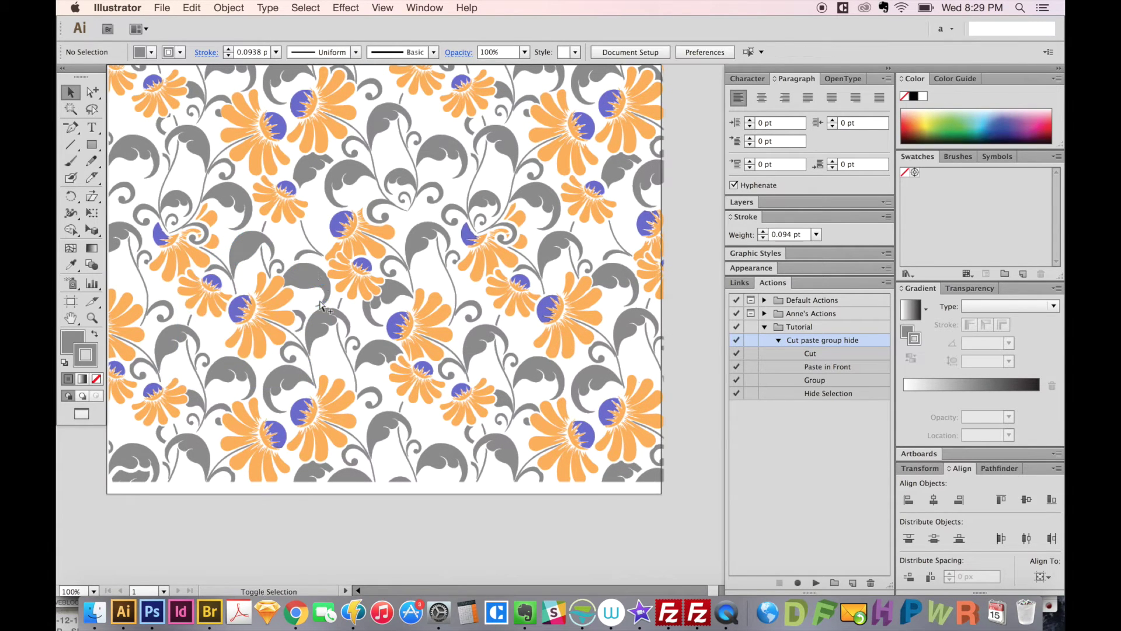
{"action": "left_click", "coordinate": [92, 92], "text": "alt"}
{"action": "left_click", "coordinate": [301, 282]}
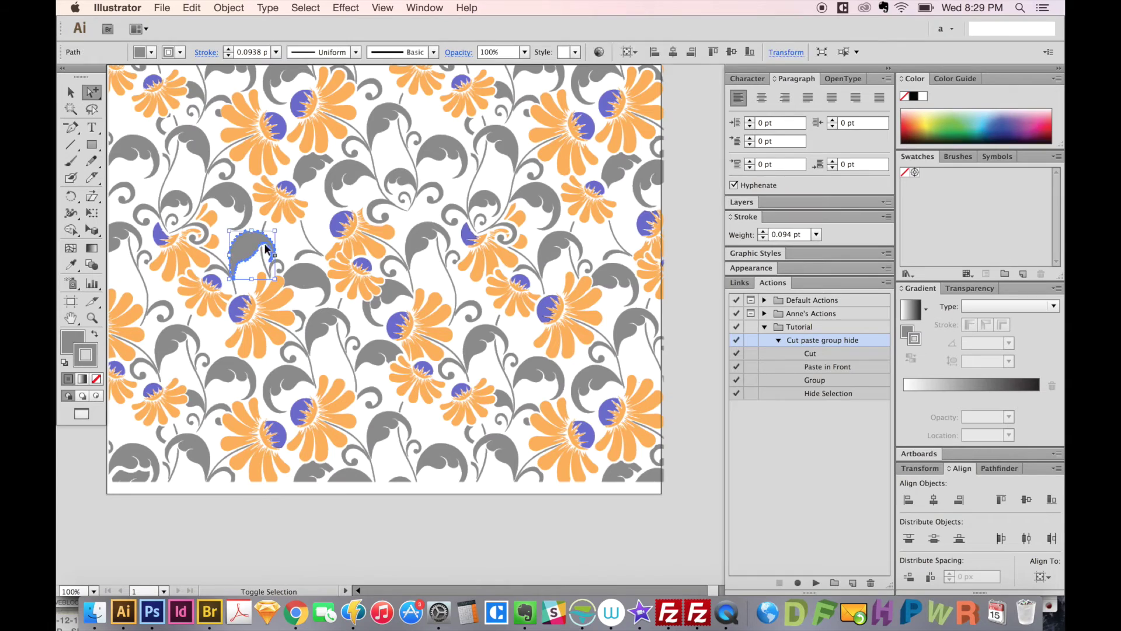
{"action": "key", "text": "v"}
{"action": "key", "text": "super+a"}
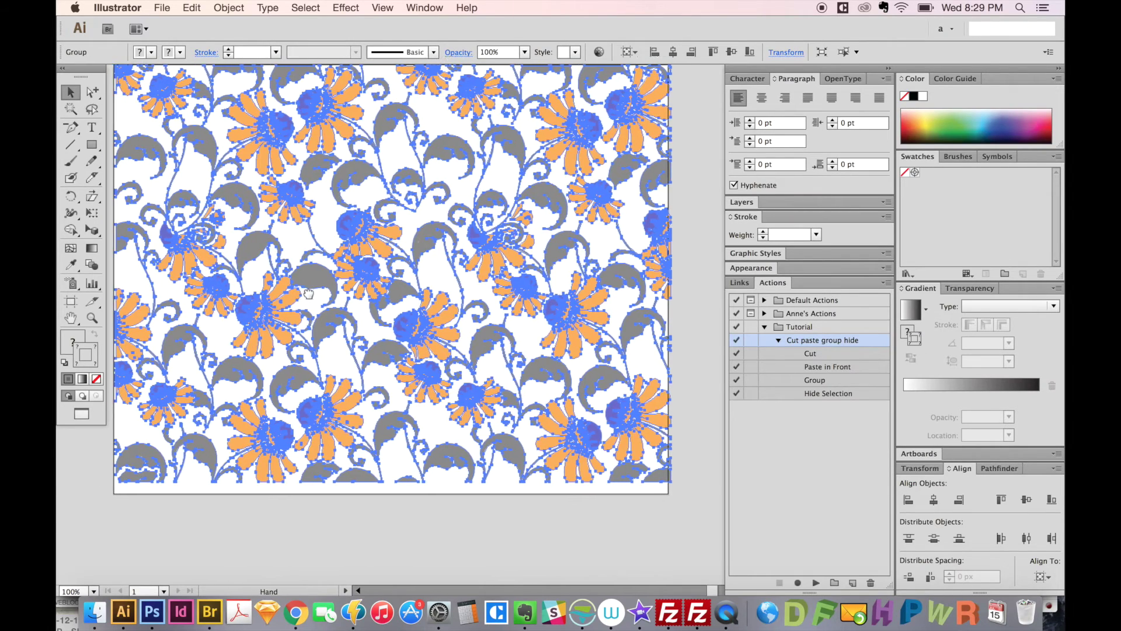
{"action": "key", "text": "z"}
{"action": "left_click_drag", "start_coordinate": [225, 181], "coordinate": [280, 377]}
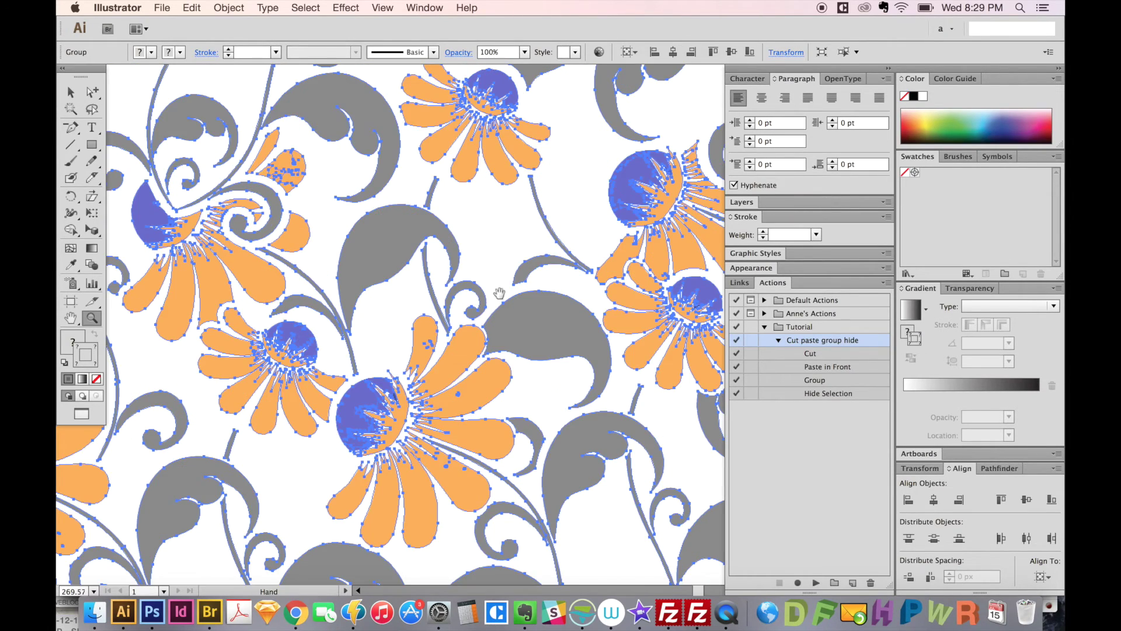
{"action": "left_click_drag", "start_coordinate": [500, 294], "coordinate": [445, 267]}
{"action": "key", "text": "v"}
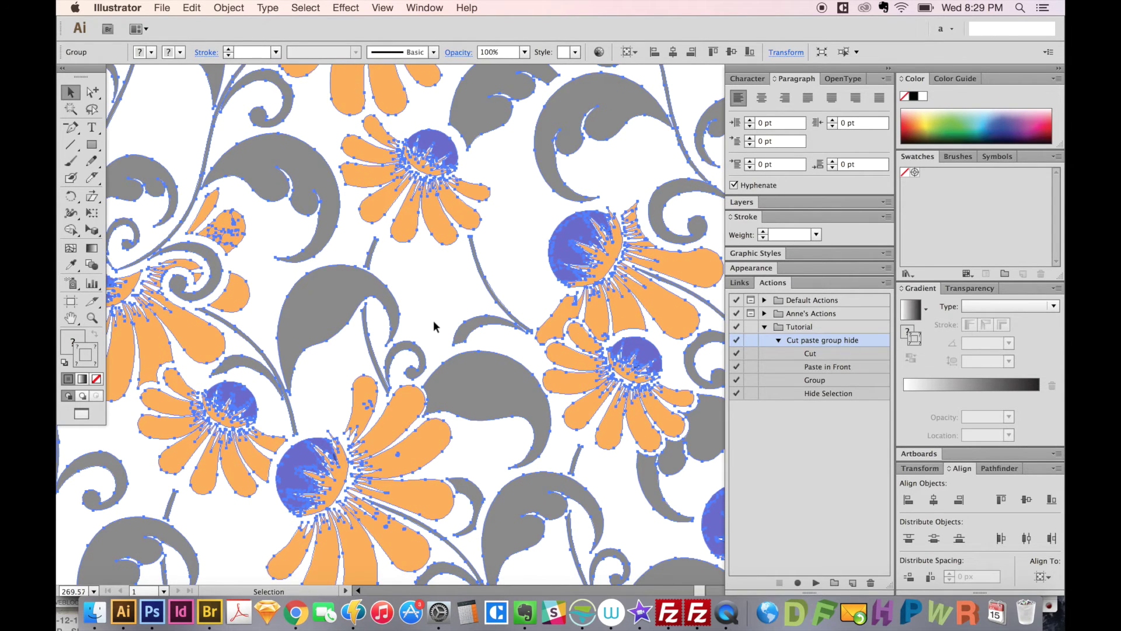
{"action": "key", "text": "super+1"}
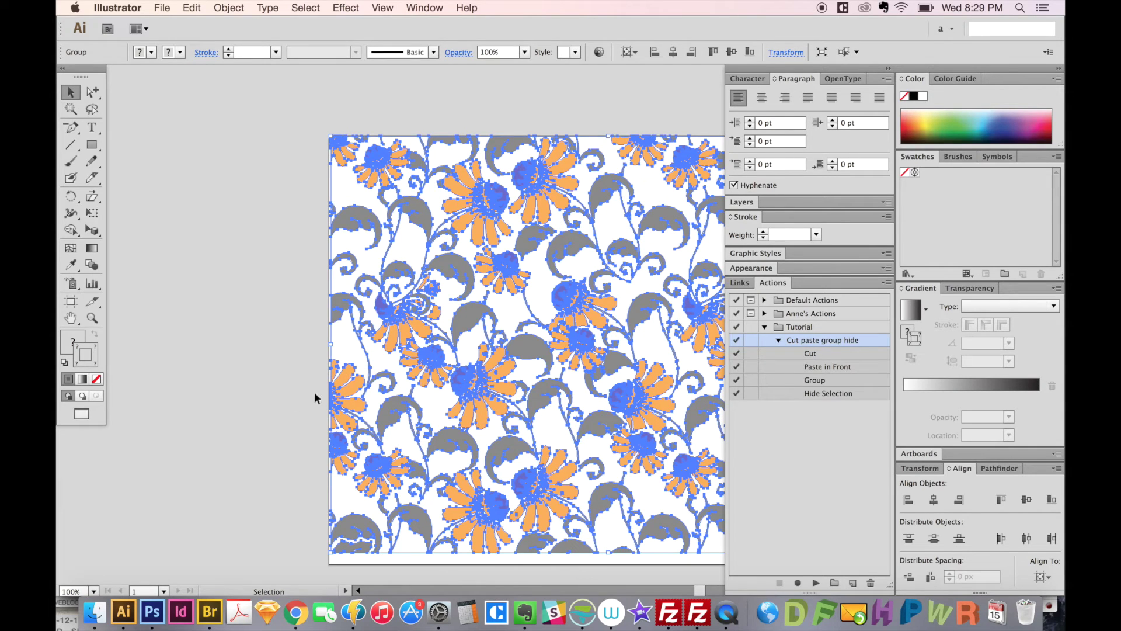
- Deselect, pan across the pattern, and switch to the graduation graphic document
{"action": "left_click", "coordinate": [313, 431]}
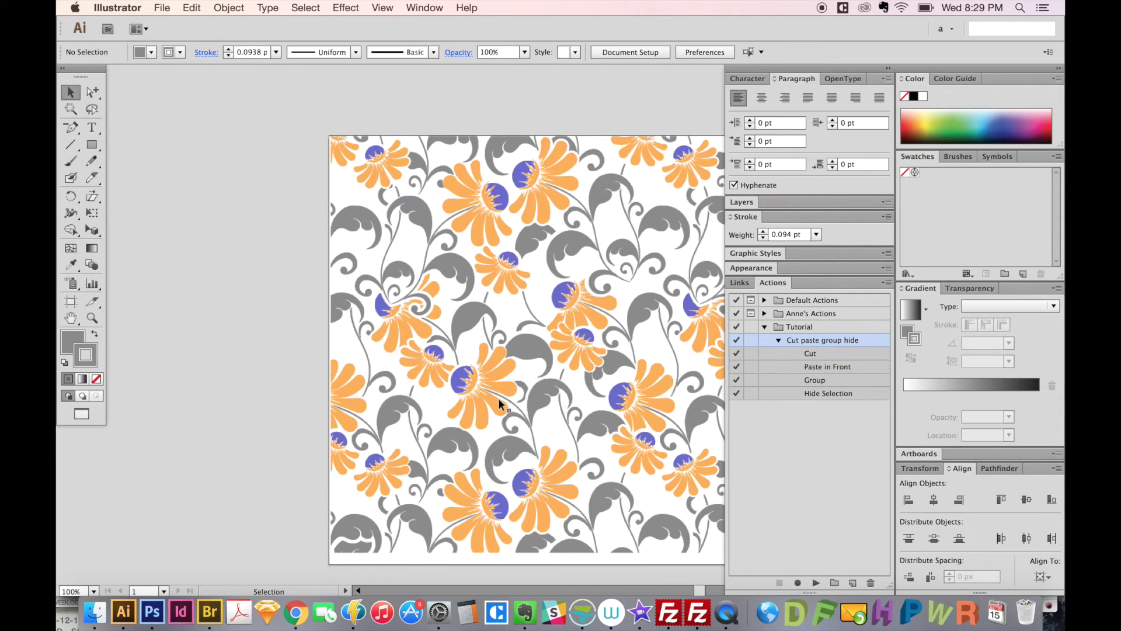
{"action": "left_click_drag", "start_coordinate": [608, 393], "coordinate": [527, 383]}
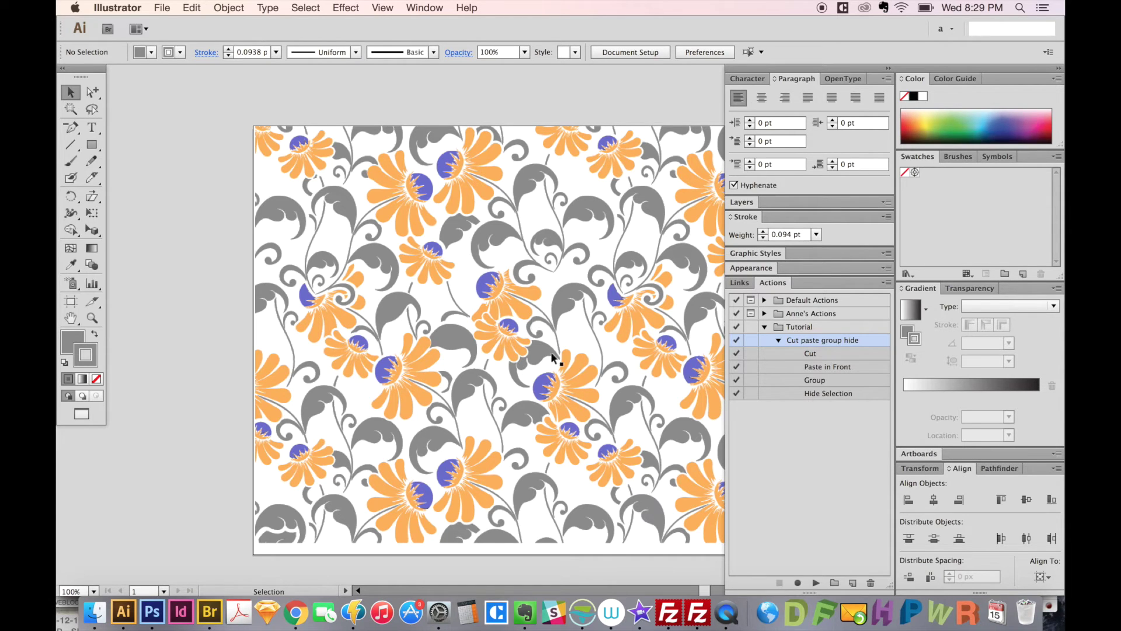
{"action": "key", "text": "space"}
{"action": "left_click_drag", "start_coordinate": [616, 348], "coordinate": [526, 345]}
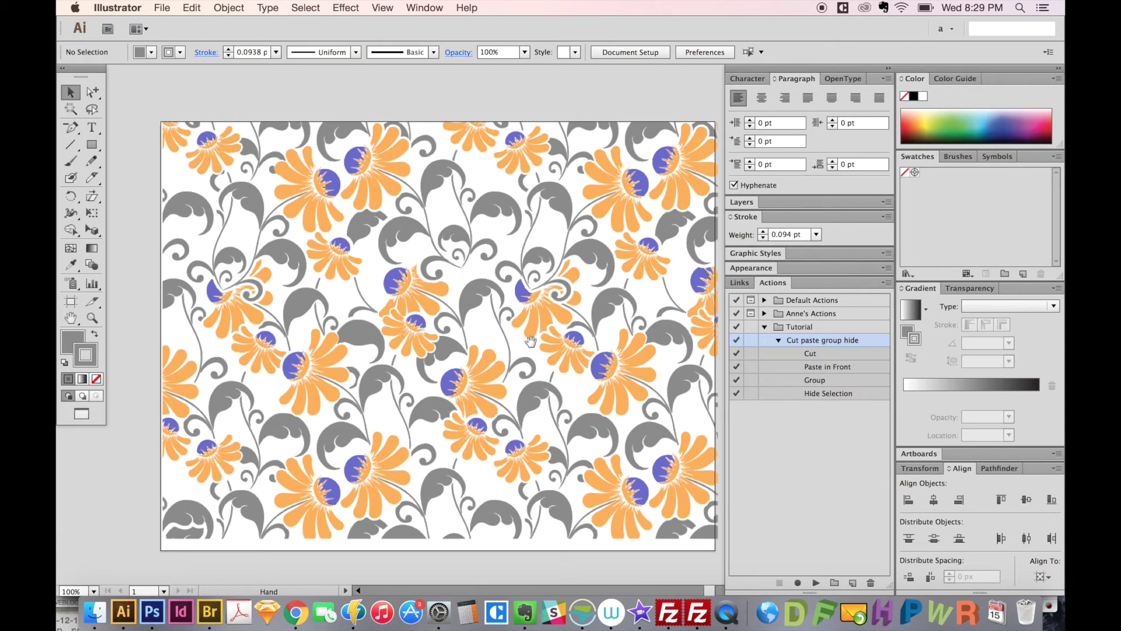
{"action": "key", "text": "super+grave"}
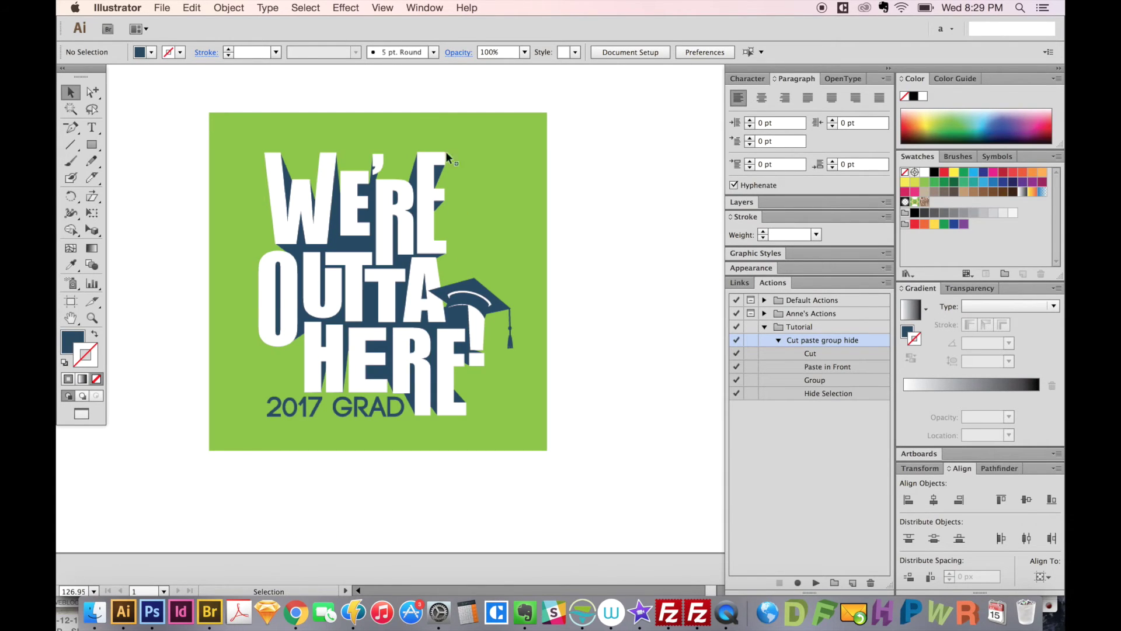
- Marquee-select the green square and all the lettering on the graduation artboard
{"action": "scroll", "coordinate": [310, 263], "scroll_direction": "right", "scroll_amount": 3}
{"action": "scroll", "coordinate": [310, 262], "scroll_direction": "up", "scroll_amount": 2}
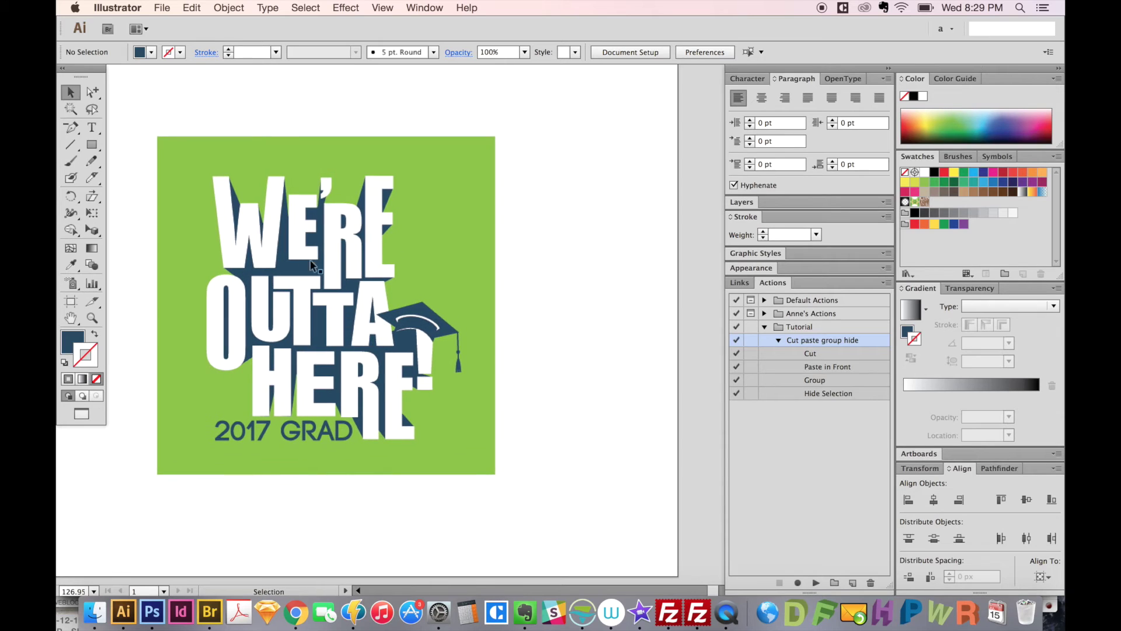
{"action": "left_click_drag", "start_coordinate": [471, 280], "coordinate": [478, 274]}
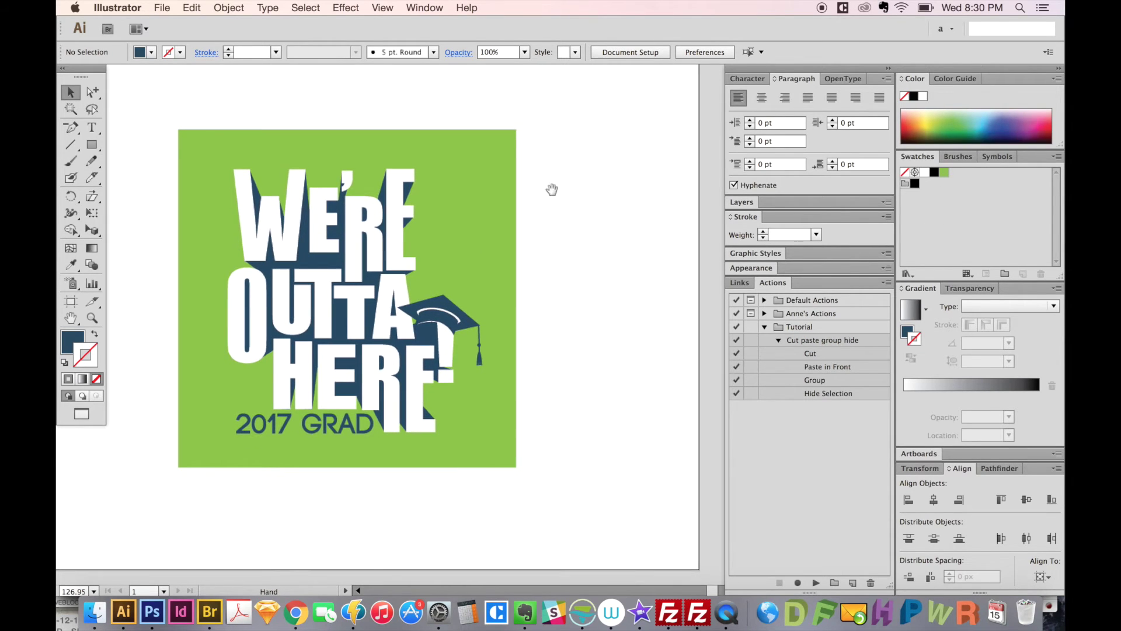
{"action": "left_click_drag", "start_coordinate": [558, 123], "coordinate": [169, 500]}
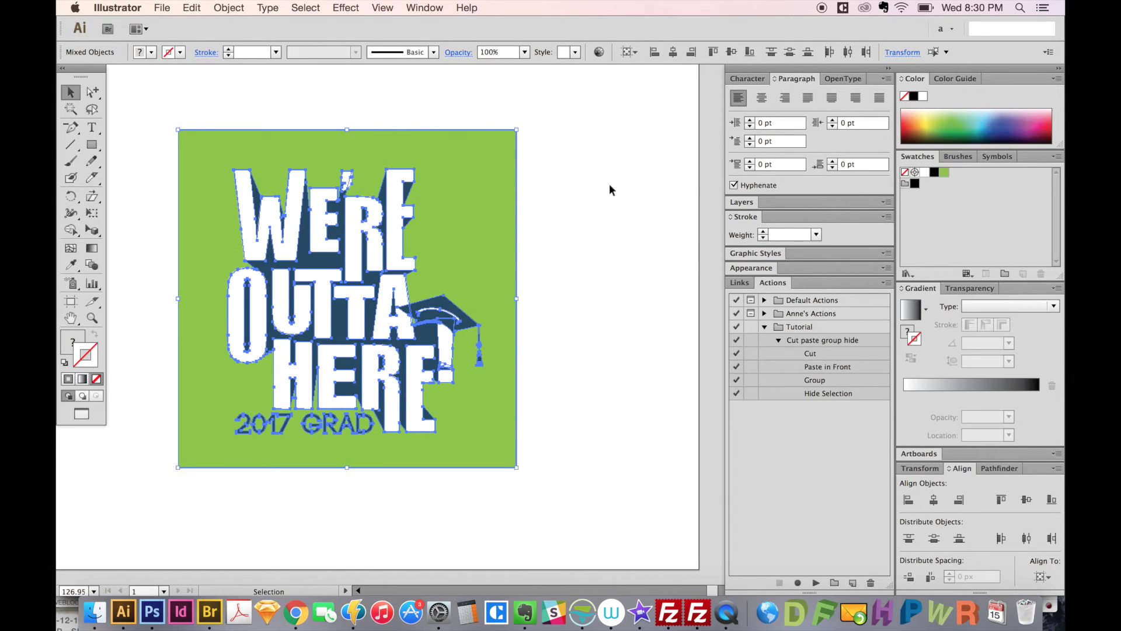
- Create Color Group 1 from the selected artwork's colours, converting process to global, then deselect
{"action": "left_click", "coordinate": [1009, 276]}
{"action": "left_click", "coordinate": [1006, 274]}
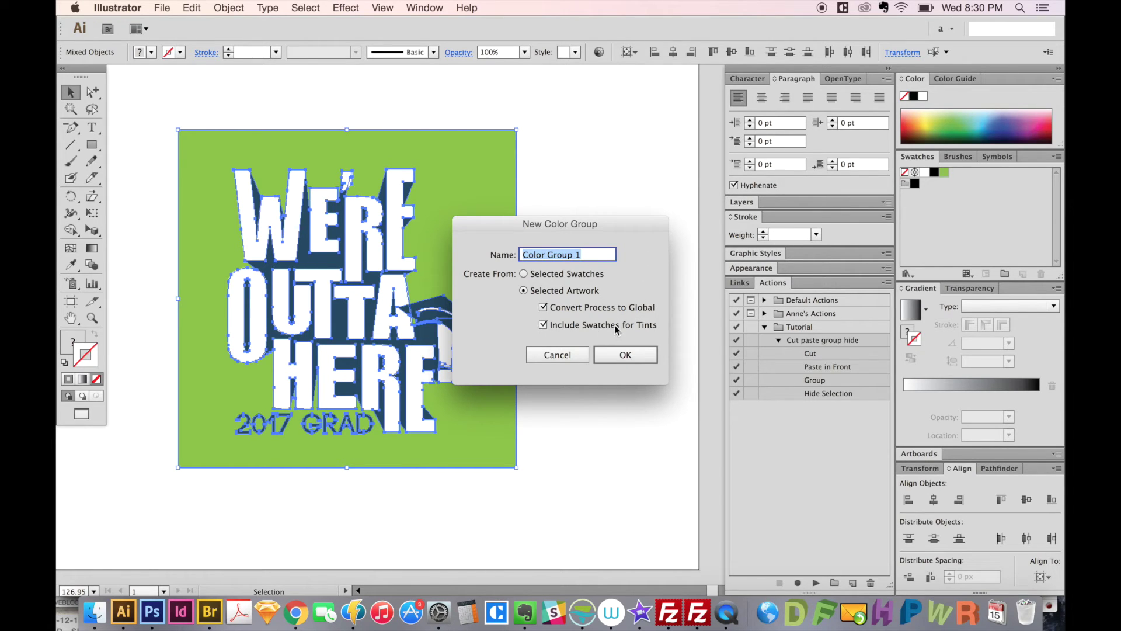
{"action": "left_click", "coordinate": [645, 358]}
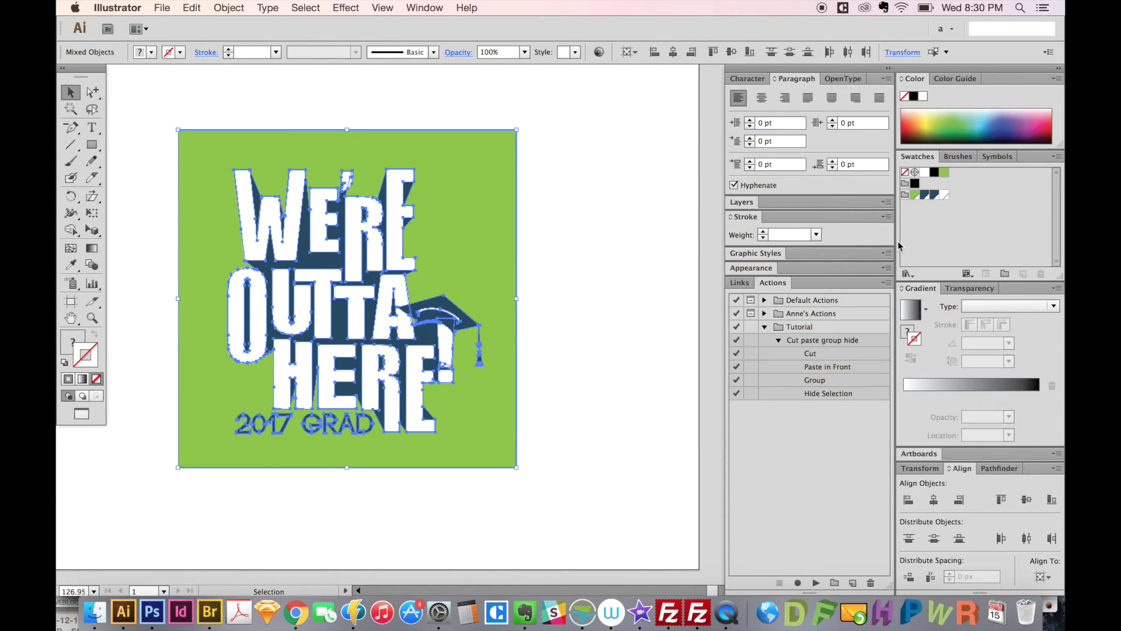
{"action": "left_click", "coordinate": [599, 315]}
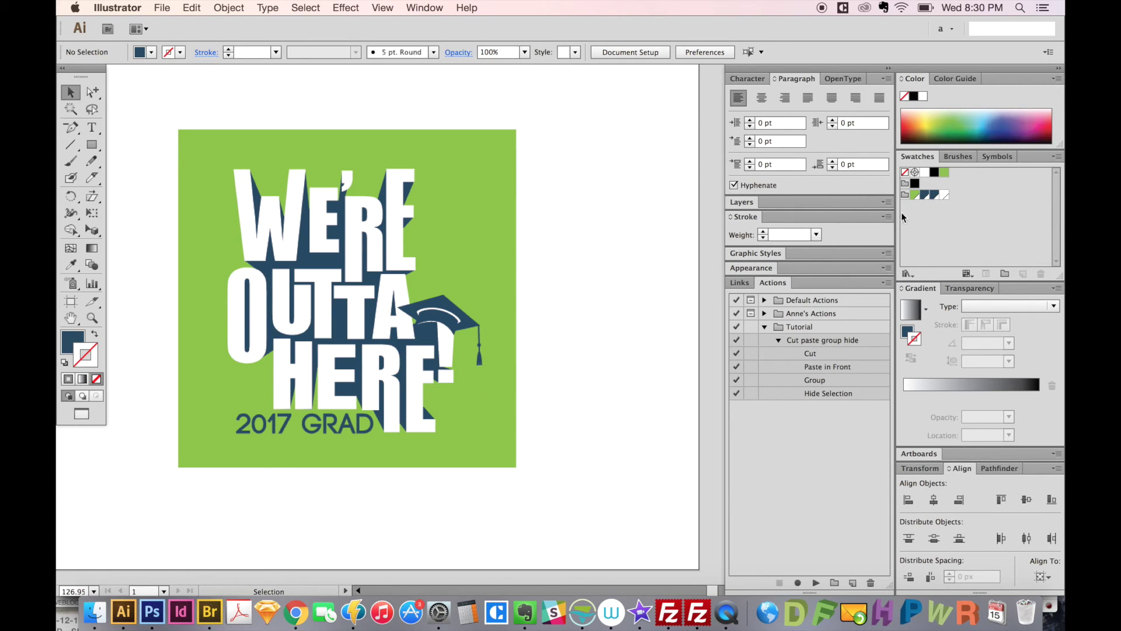
- Merge the two blue swatches in Color Group 1 into one and clear the selection
{"action": "left_click", "coordinate": [935, 196]}
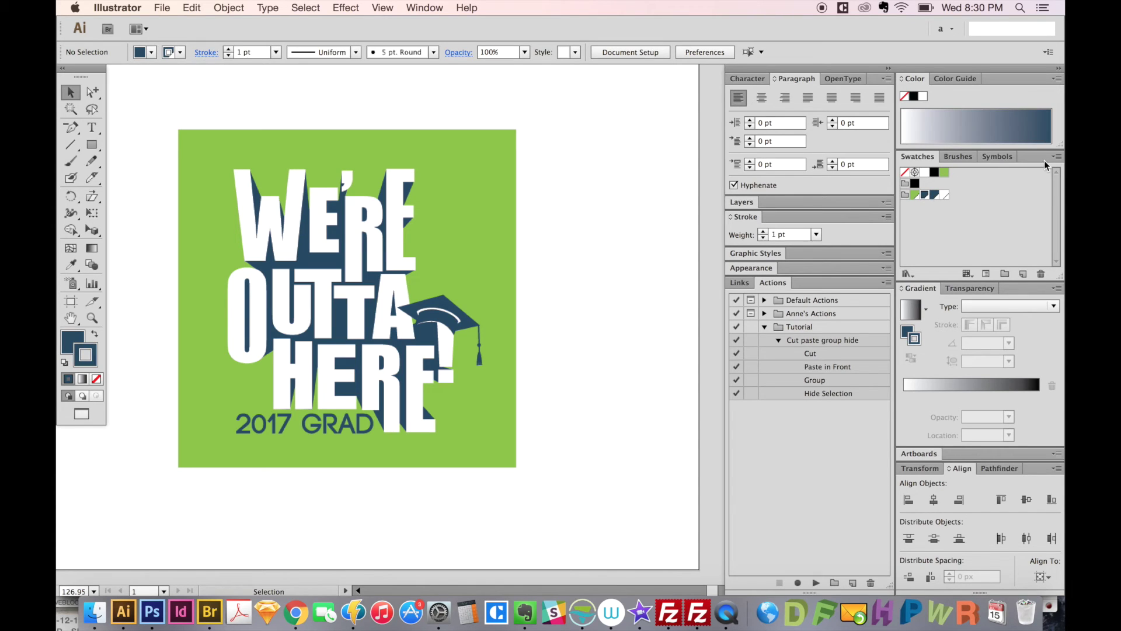
{"action": "left_click", "coordinate": [929, 197]}
{"action": "left_click", "coordinate": [1057, 158]}
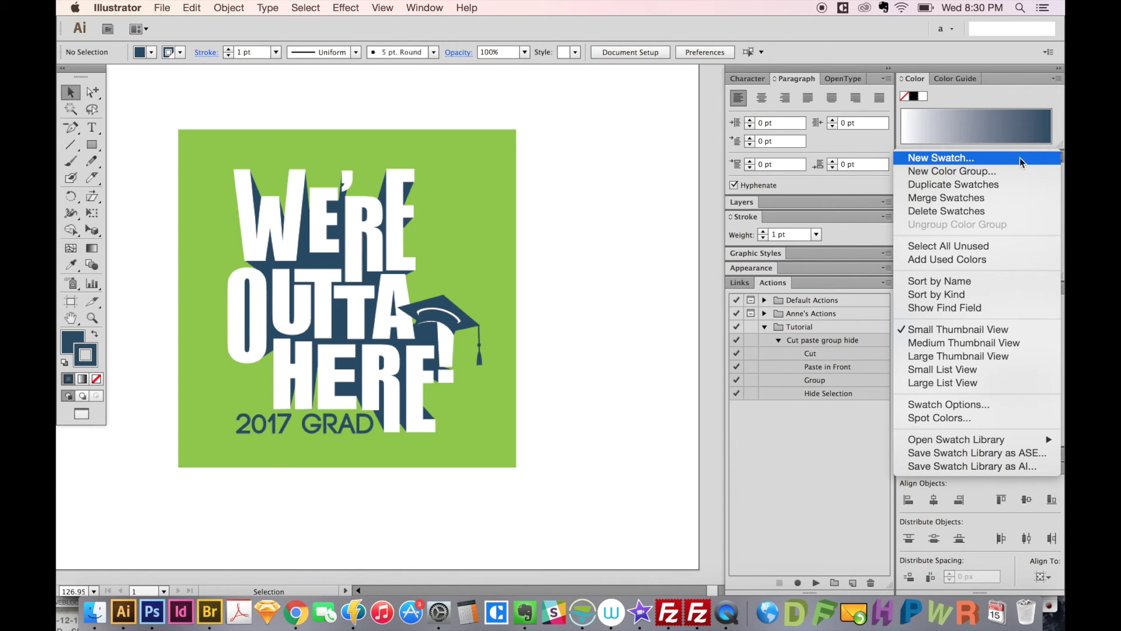
{"action": "left_click", "coordinate": [963, 199]}
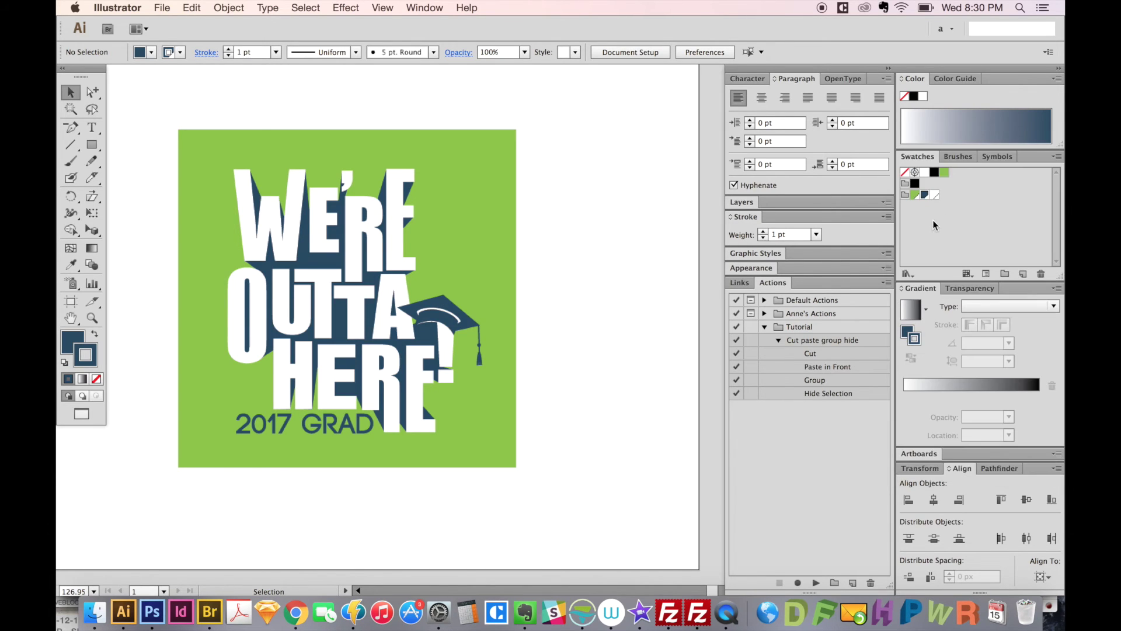
{"action": "left_click", "coordinate": [932, 222]}
{"action": "left_click", "coordinate": [993, 122]}
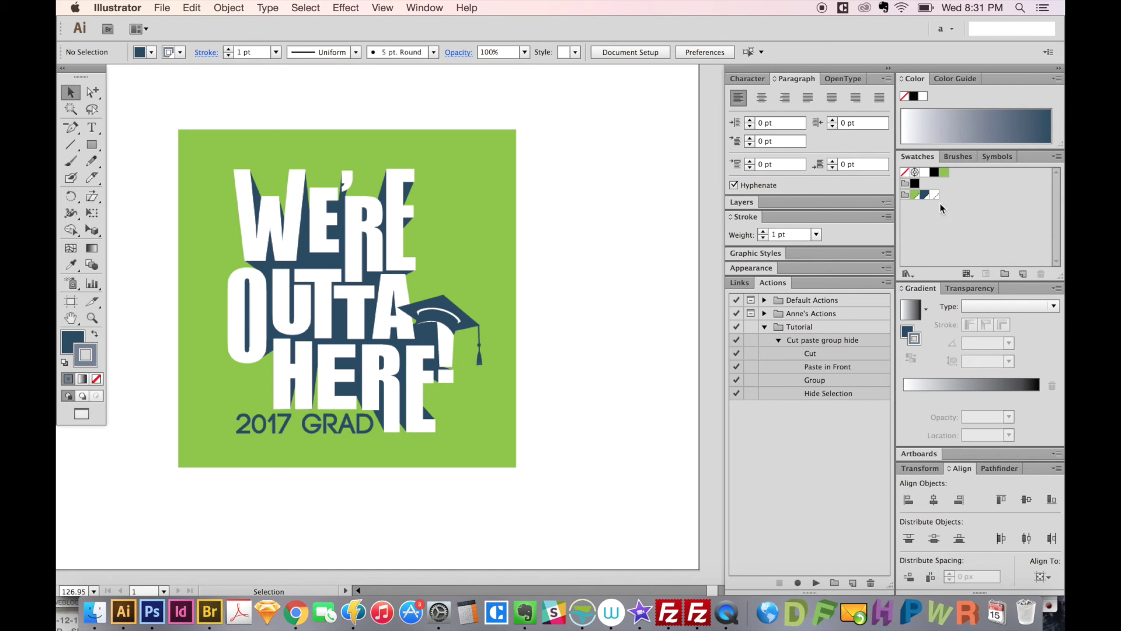
- Create a global red swatch C=0 M=66 Y=42 K=27 based on the blue swatch
{"action": "left_click", "coordinate": [926, 195]}
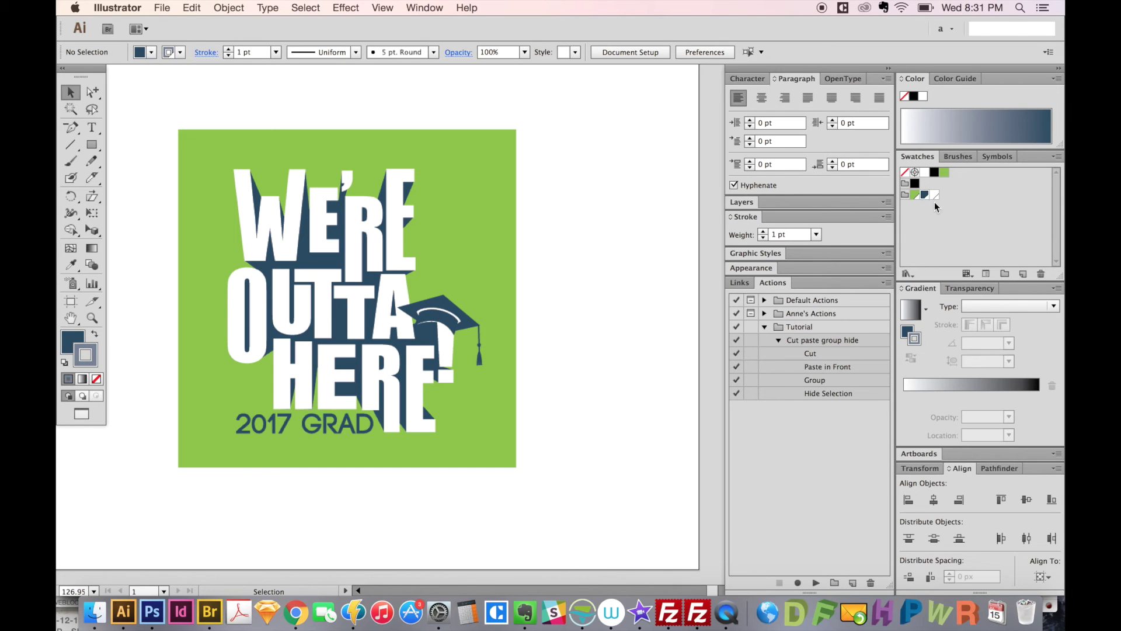
{"action": "left_click", "coordinate": [1023, 274]}
{"action": "left_click_drag", "start_coordinate": [590, 301], "coordinate": [514, 302]}
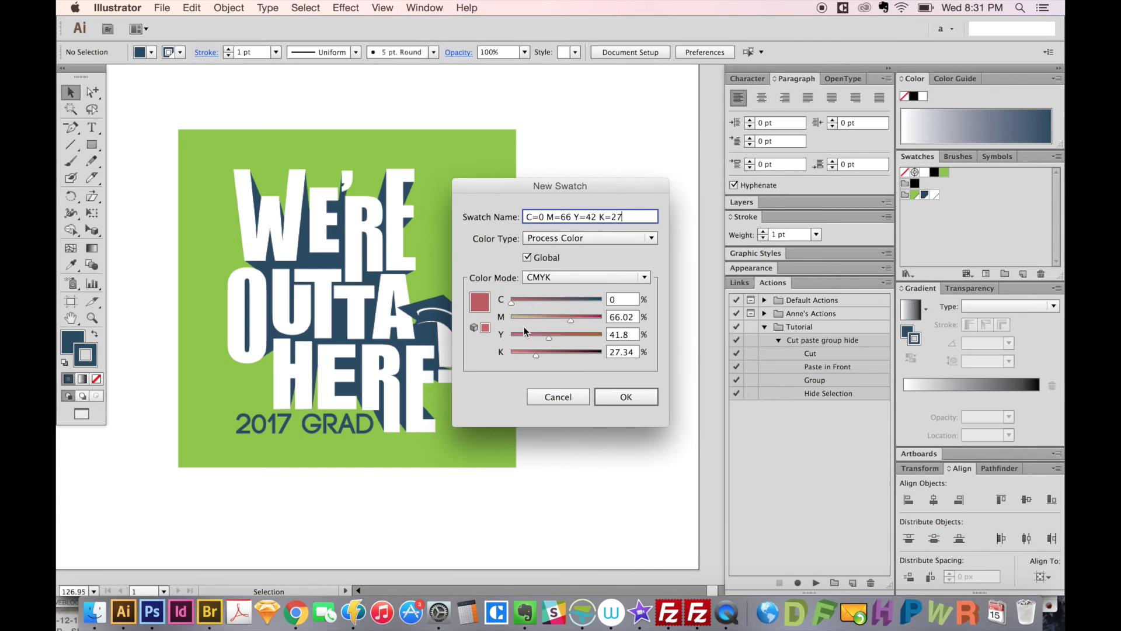
{"action": "left_click", "coordinate": [623, 397]}
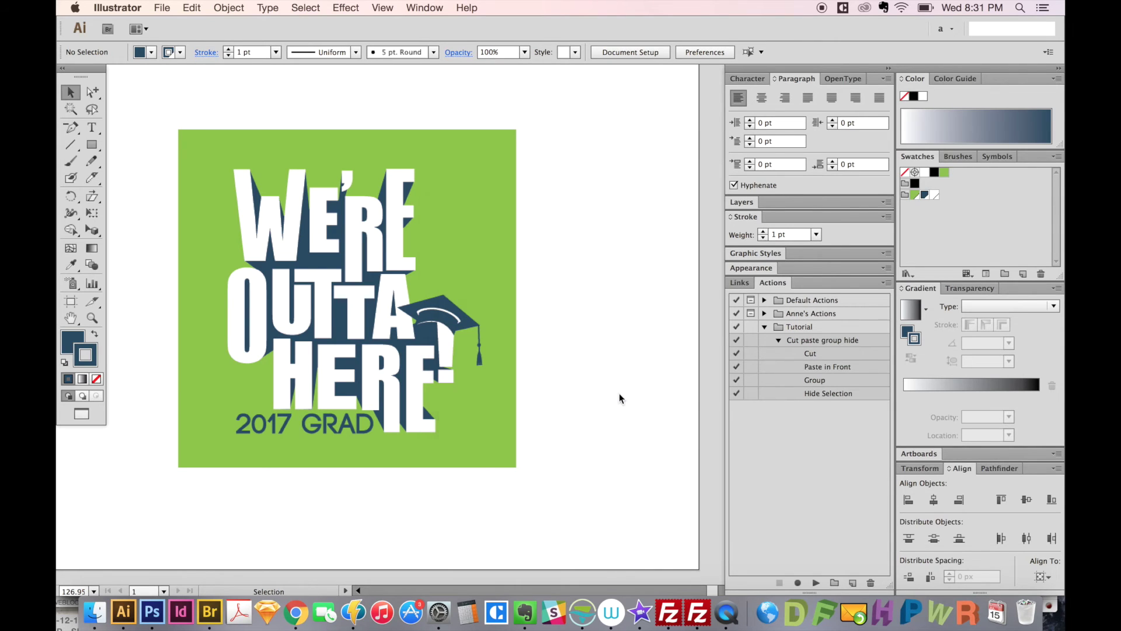
{"action": "left_click", "coordinate": [932, 224]}
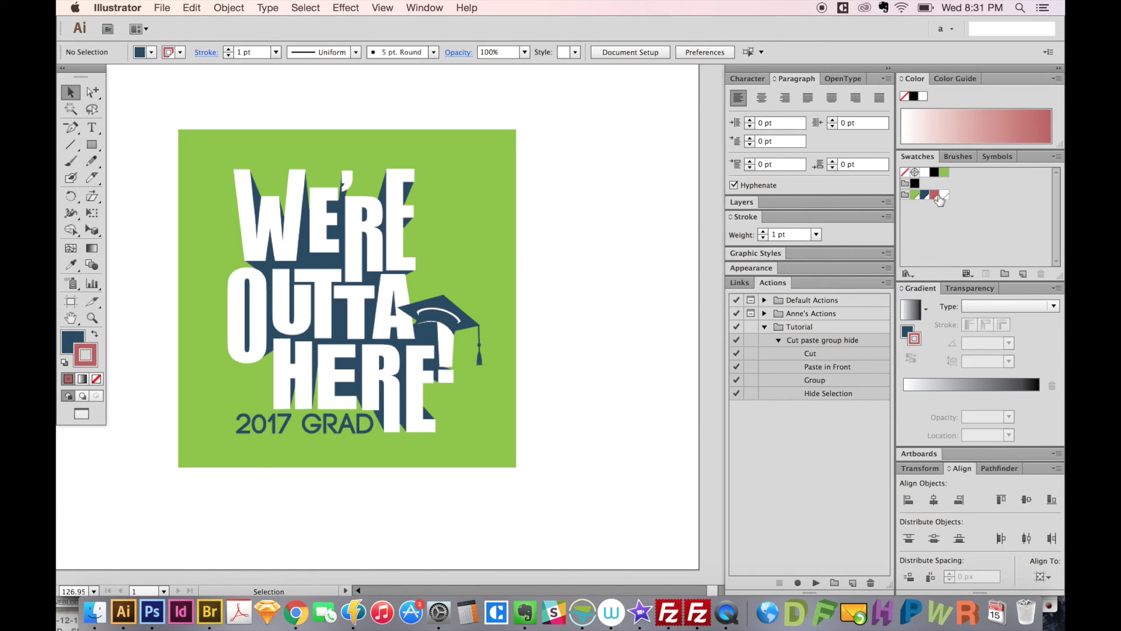
- Select the blue and red swatches together in Color Group 1
{"action": "left_click_drag", "start_coordinate": [941, 187], "coordinate": [942, 193]}
{"action": "left_click", "coordinate": [935, 195]}
{"action": "left_click", "coordinate": [1057, 157]}
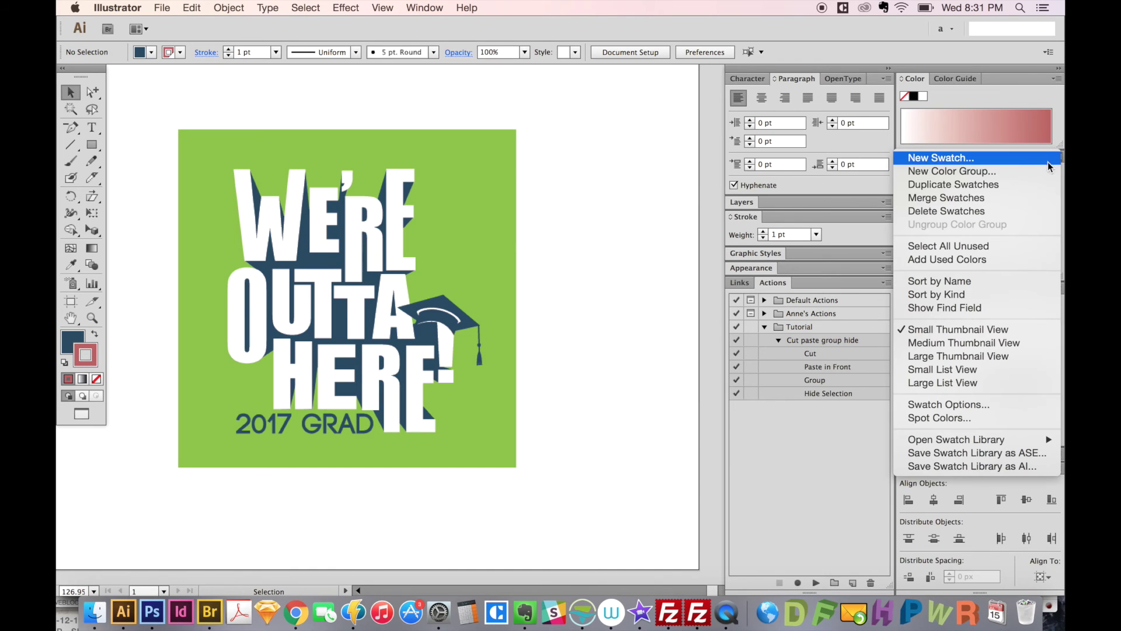
- Merge the navy swatch into the red global swatch, turning the dark blue artwork red
{"action": "left_click", "coordinate": [965, 201]}
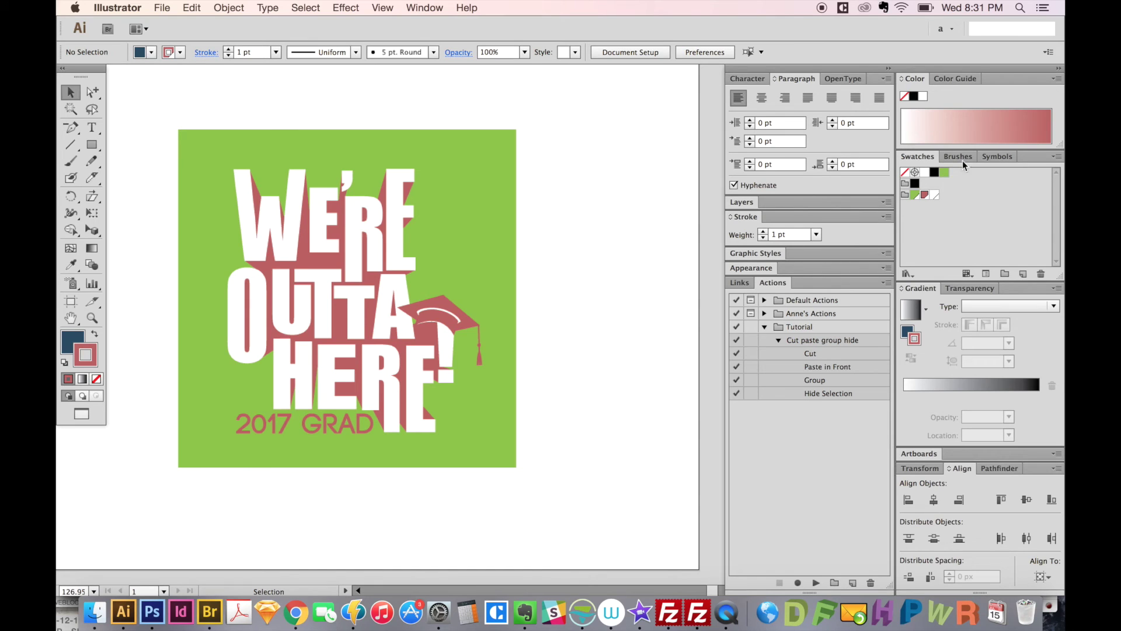
{"action": "left_click", "coordinate": [1057, 157]}
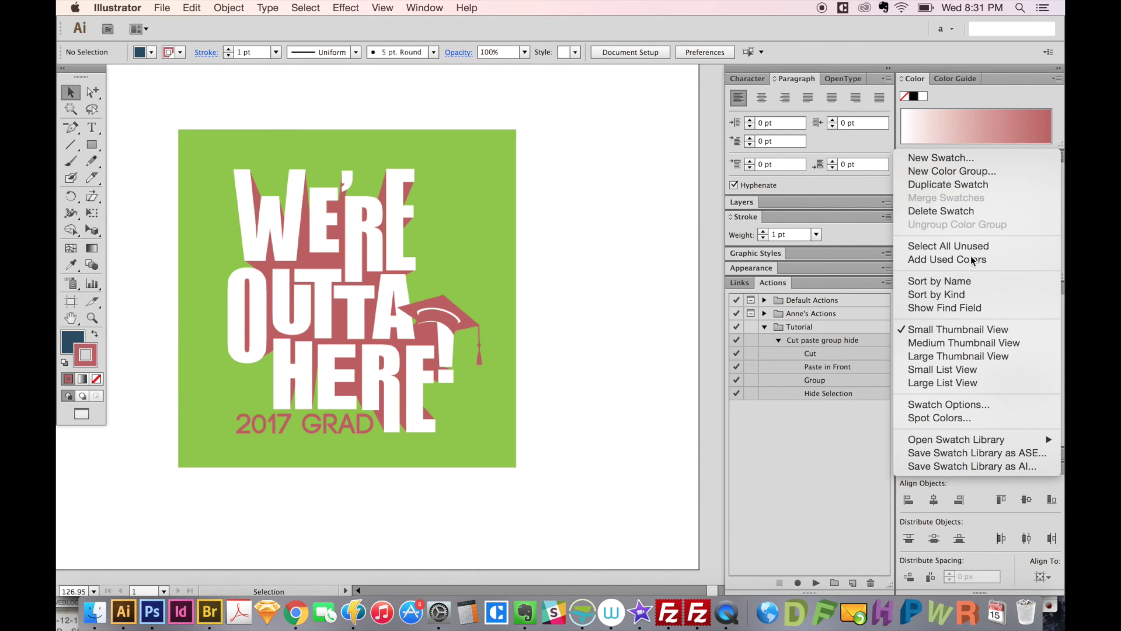
{"action": "left_click", "coordinate": [589, 272]}
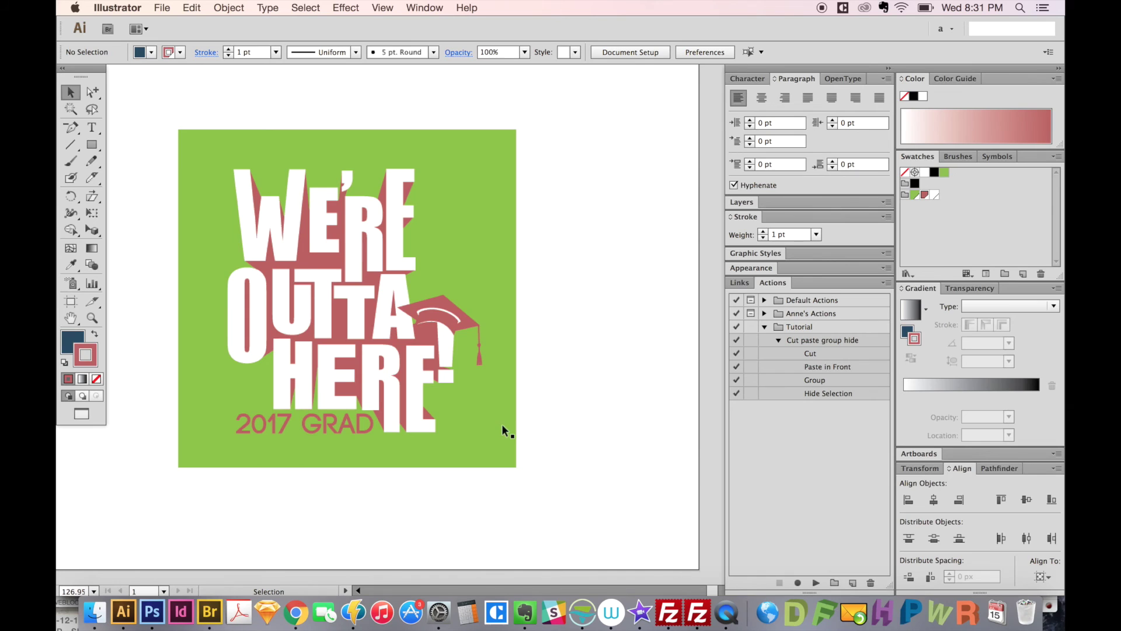
{"action": "scroll", "coordinate": [517, 345], "scroll_direction": "left", "scroll_amount": 3}
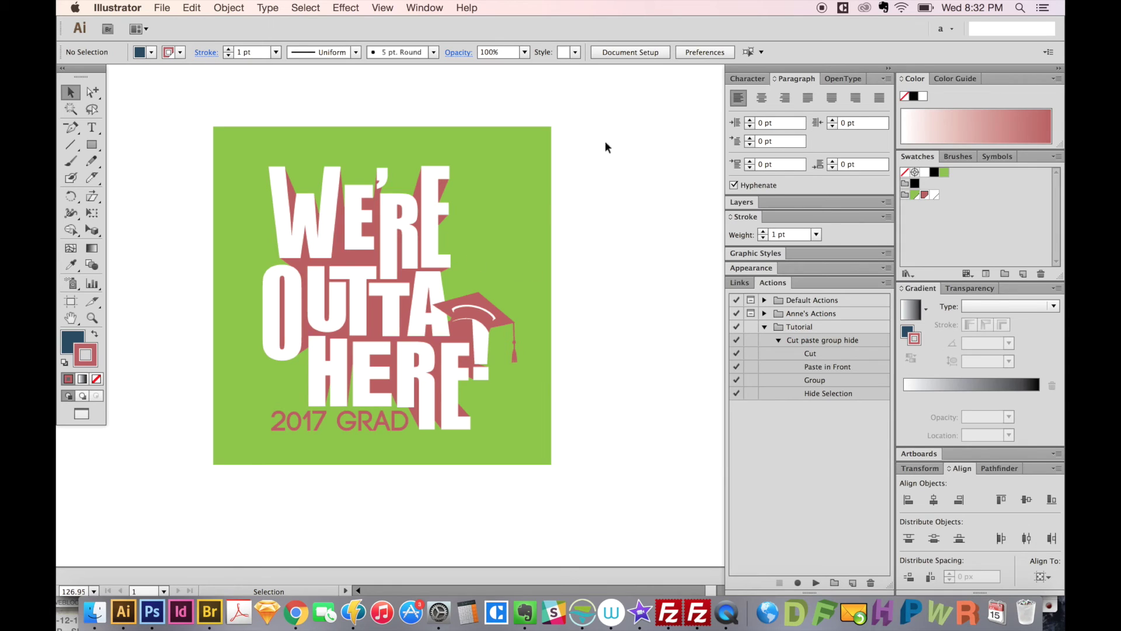
- Select the lettering and graduation cap group and switch to the Free Transform tool
{"action": "left_click_drag", "start_coordinate": [606, 146], "coordinate": [225, 463]}
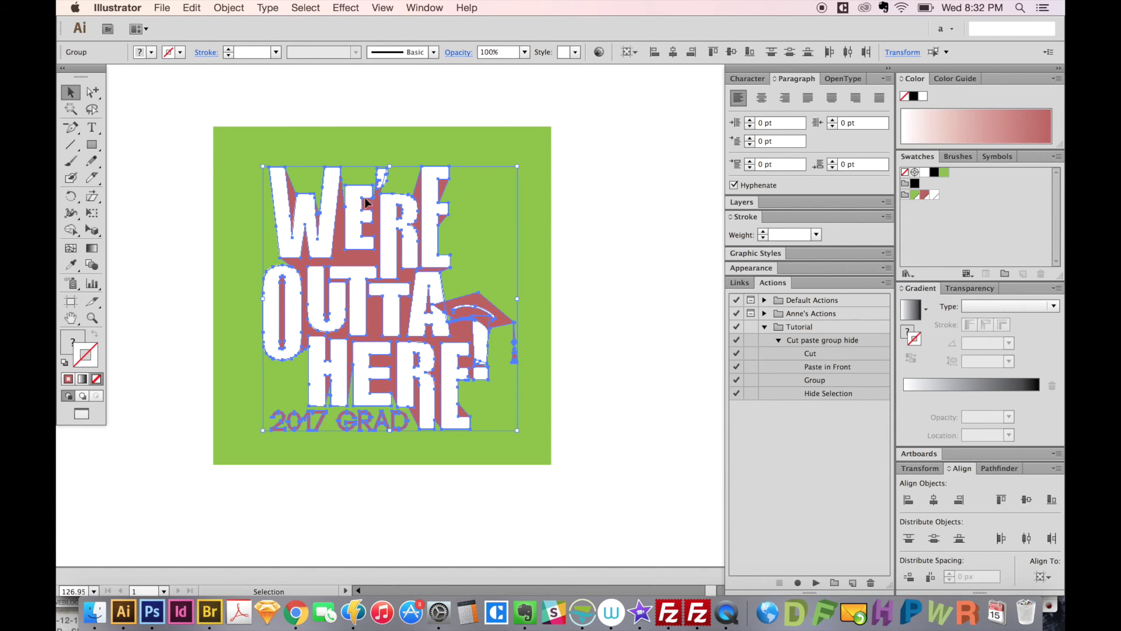
{"action": "key", "text": "e"}
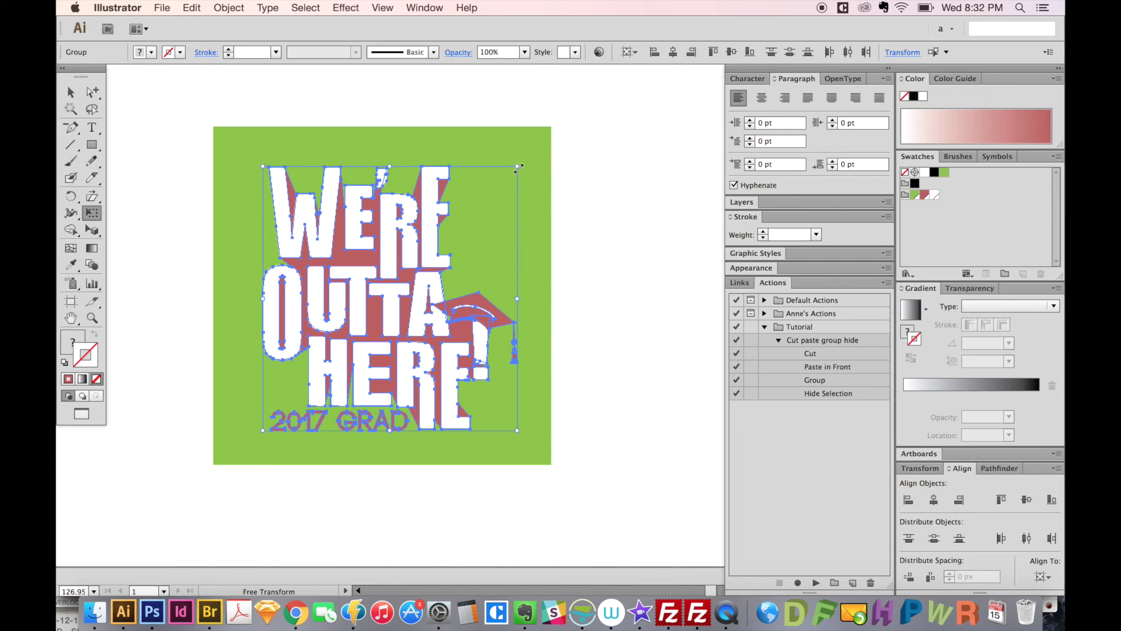
- Warp the lettering and cap by dragging all four Free Transform corners, so the final E rises above the green square, then deselect
{"action": "left_click_drag", "start_coordinate": [517, 167], "coordinate": [620, 160]}
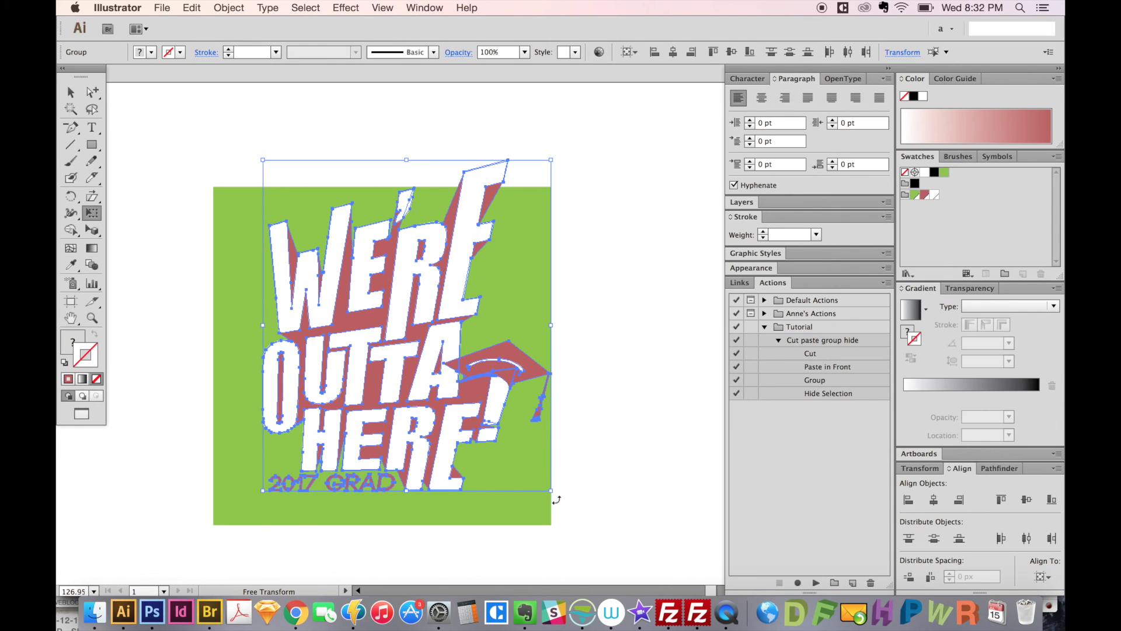
{"action": "left_click_drag", "start_coordinate": [550, 492], "coordinate": [581, 553]}
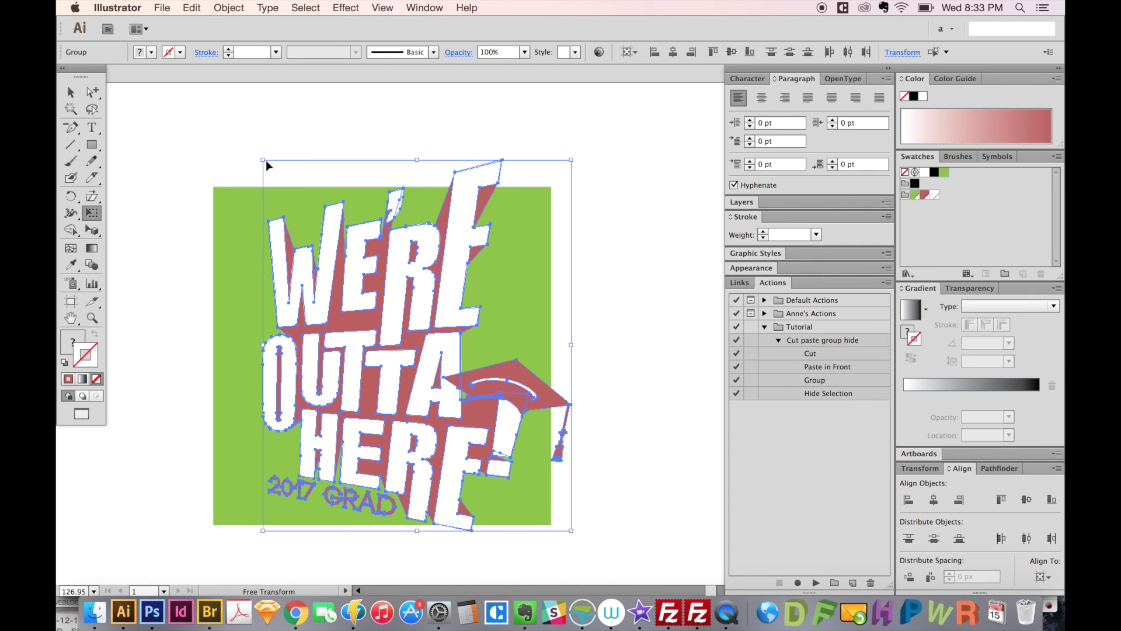
{"action": "left_click_drag", "start_coordinate": [262, 160], "coordinate": [268, 229]}
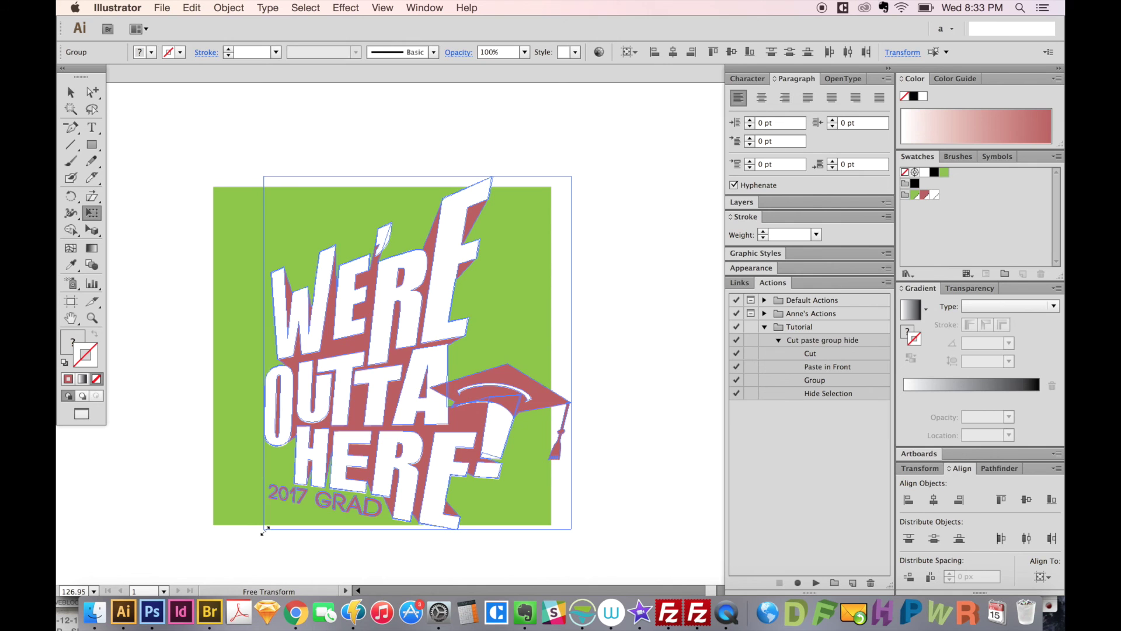
{"action": "left_click_drag", "start_coordinate": [265, 529], "coordinate": [266, 509]}
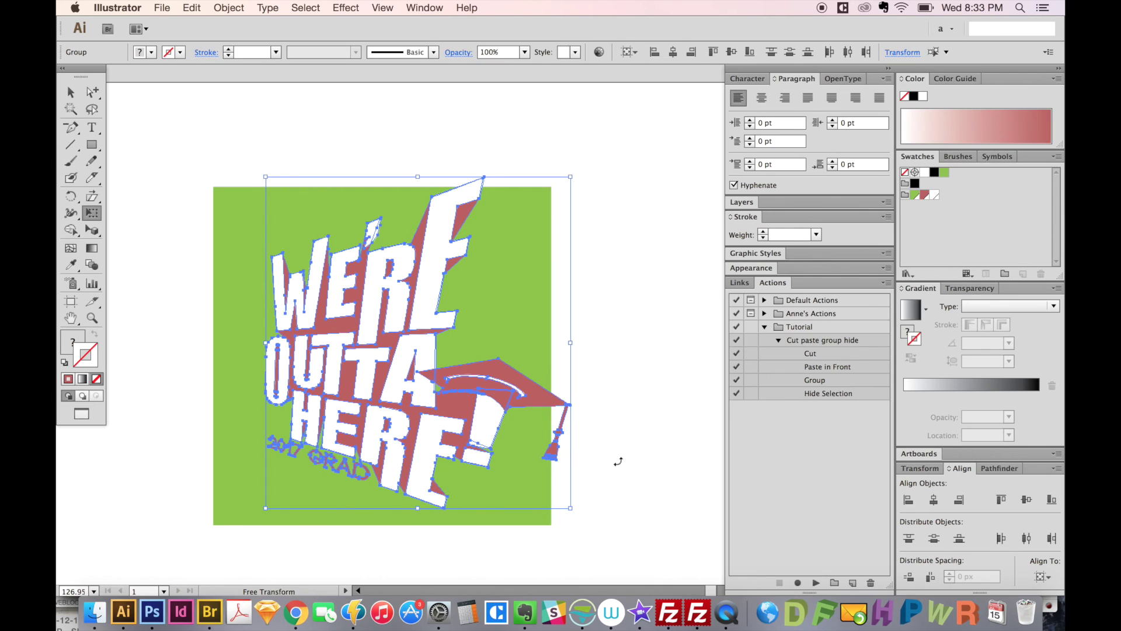
{"action": "key", "text": "super+shift+a"}
{"action": "key", "text": "v"}
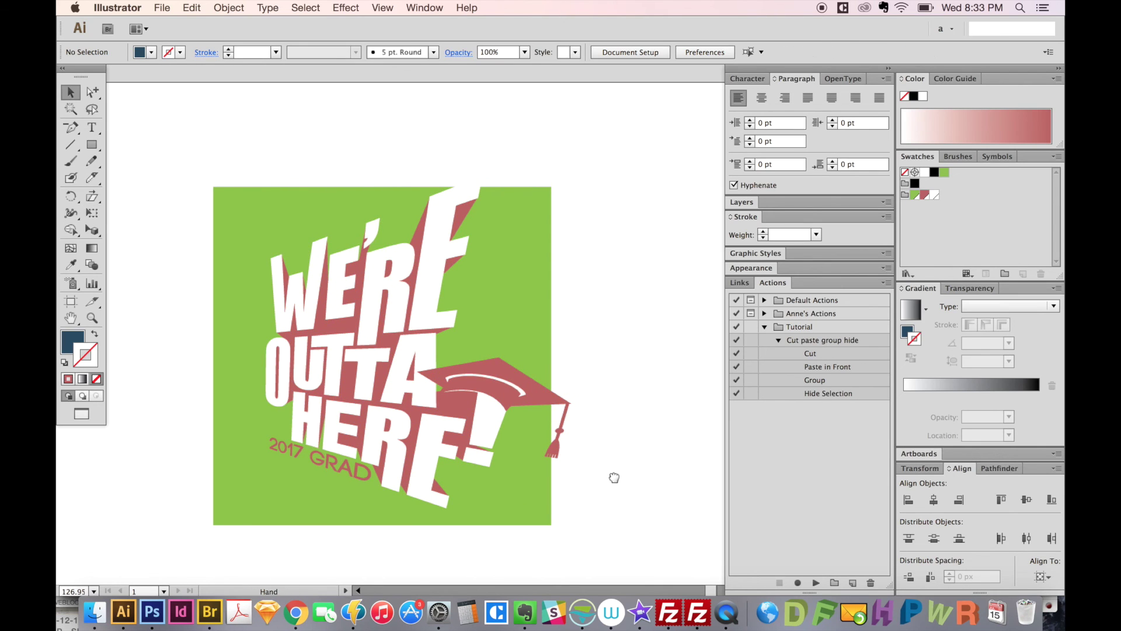
{"action": "left_click_drag", "start_coordinate": [613, 483], "coordinate": [607, 474]}
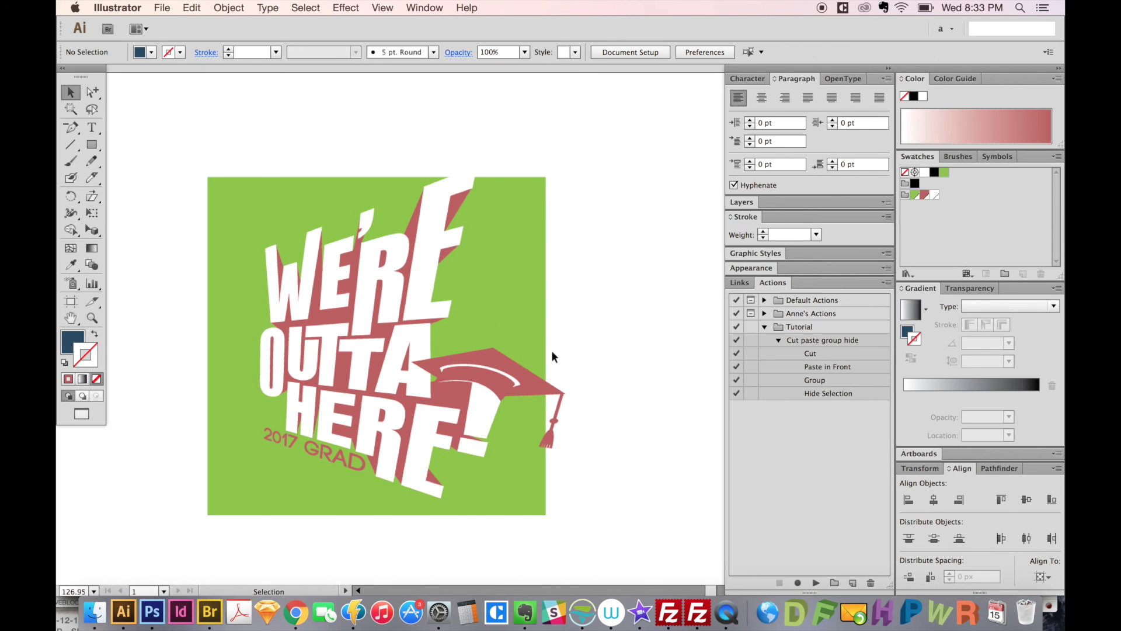